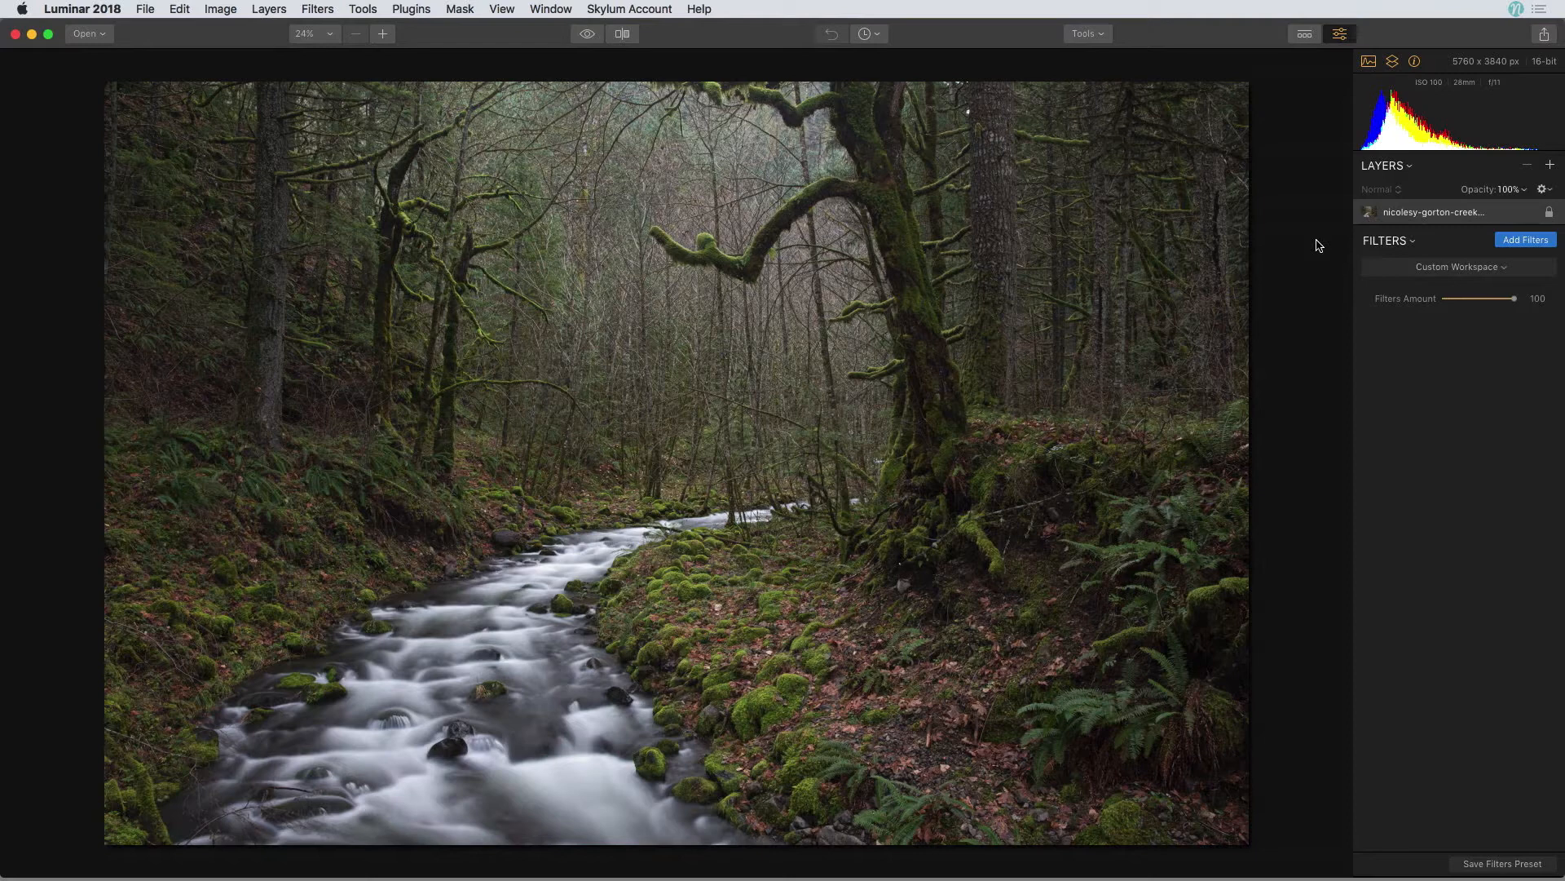
- Add the RAW Develop filter to the forest photo and set Temperature to 6251, Tint to 33, Exposure to 0.20 and Shadows to 7
left_click(1518, 240)
scroll(1329, 281, "up", 5)
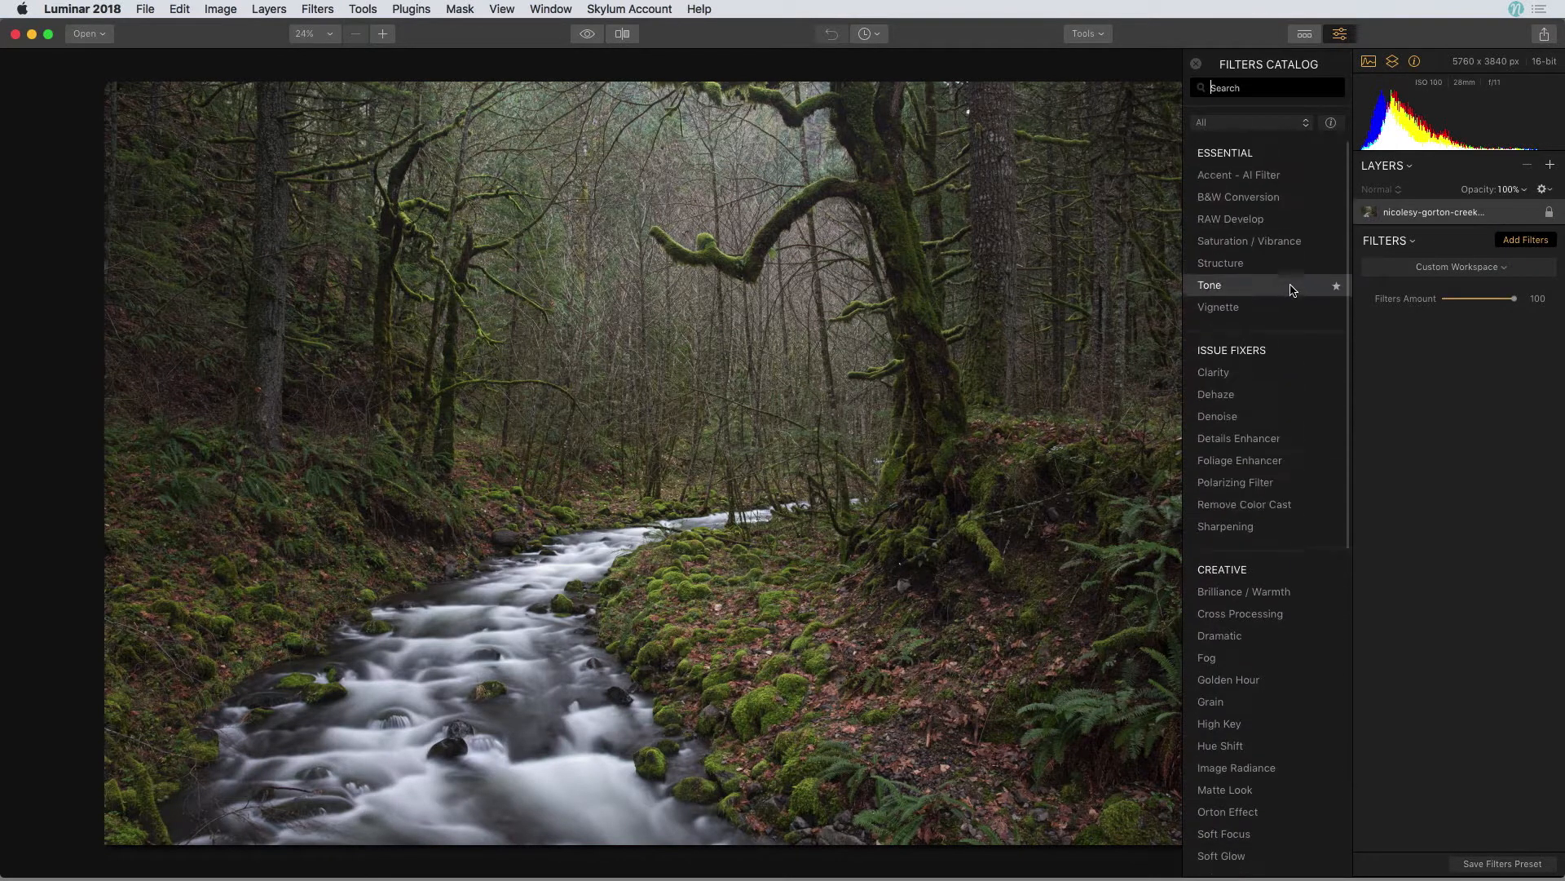
left_click(1263, 218)
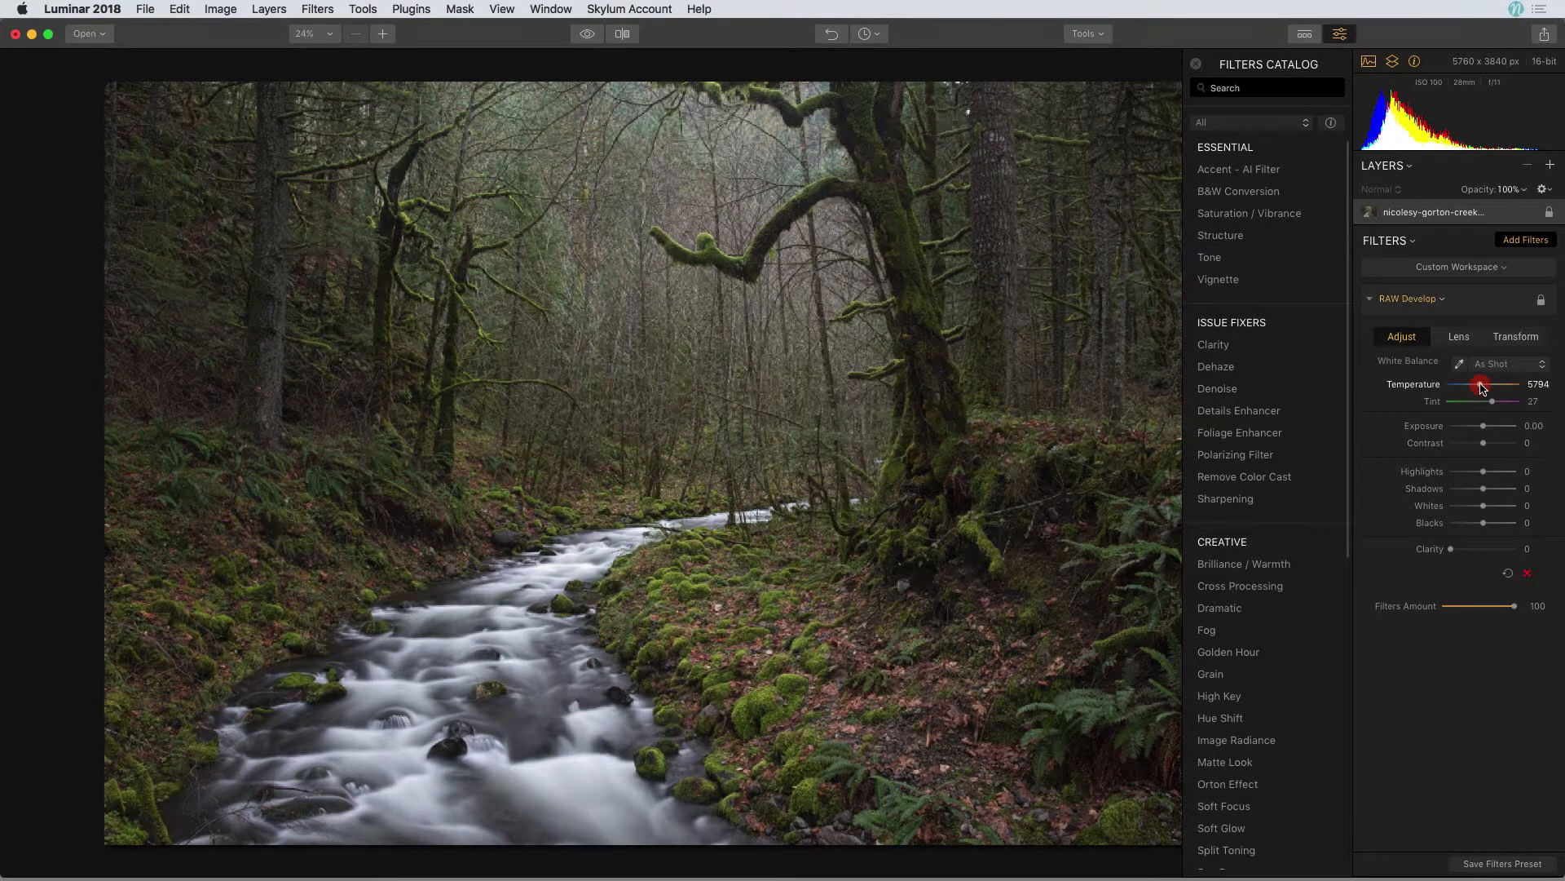
left_click_drag(1482, 388, 1485, 389)
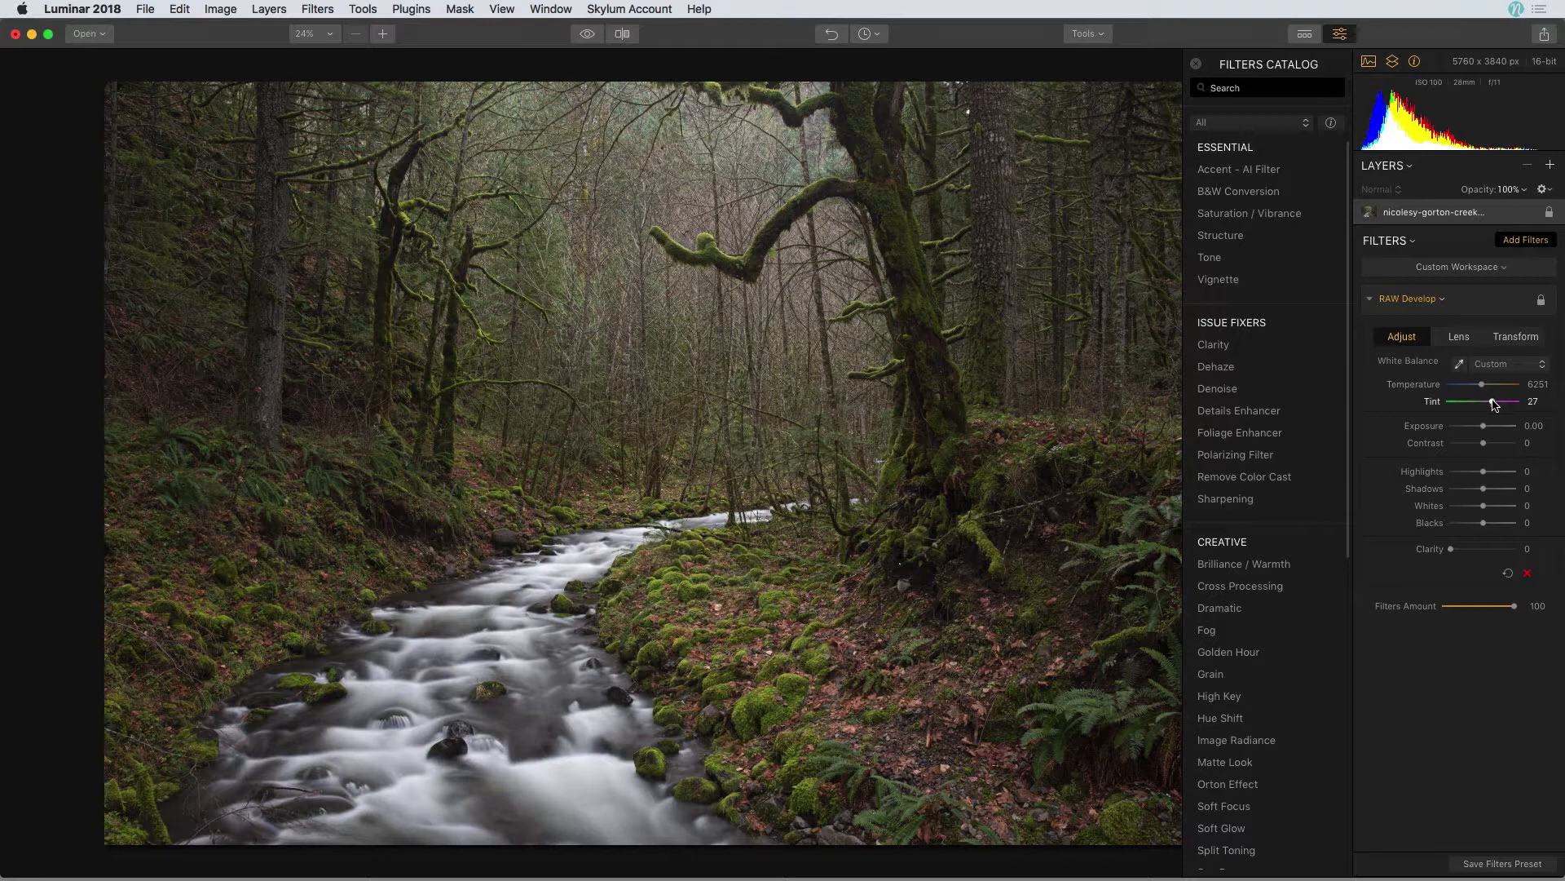
left_click_drag(1492, 401, 1496, 401)
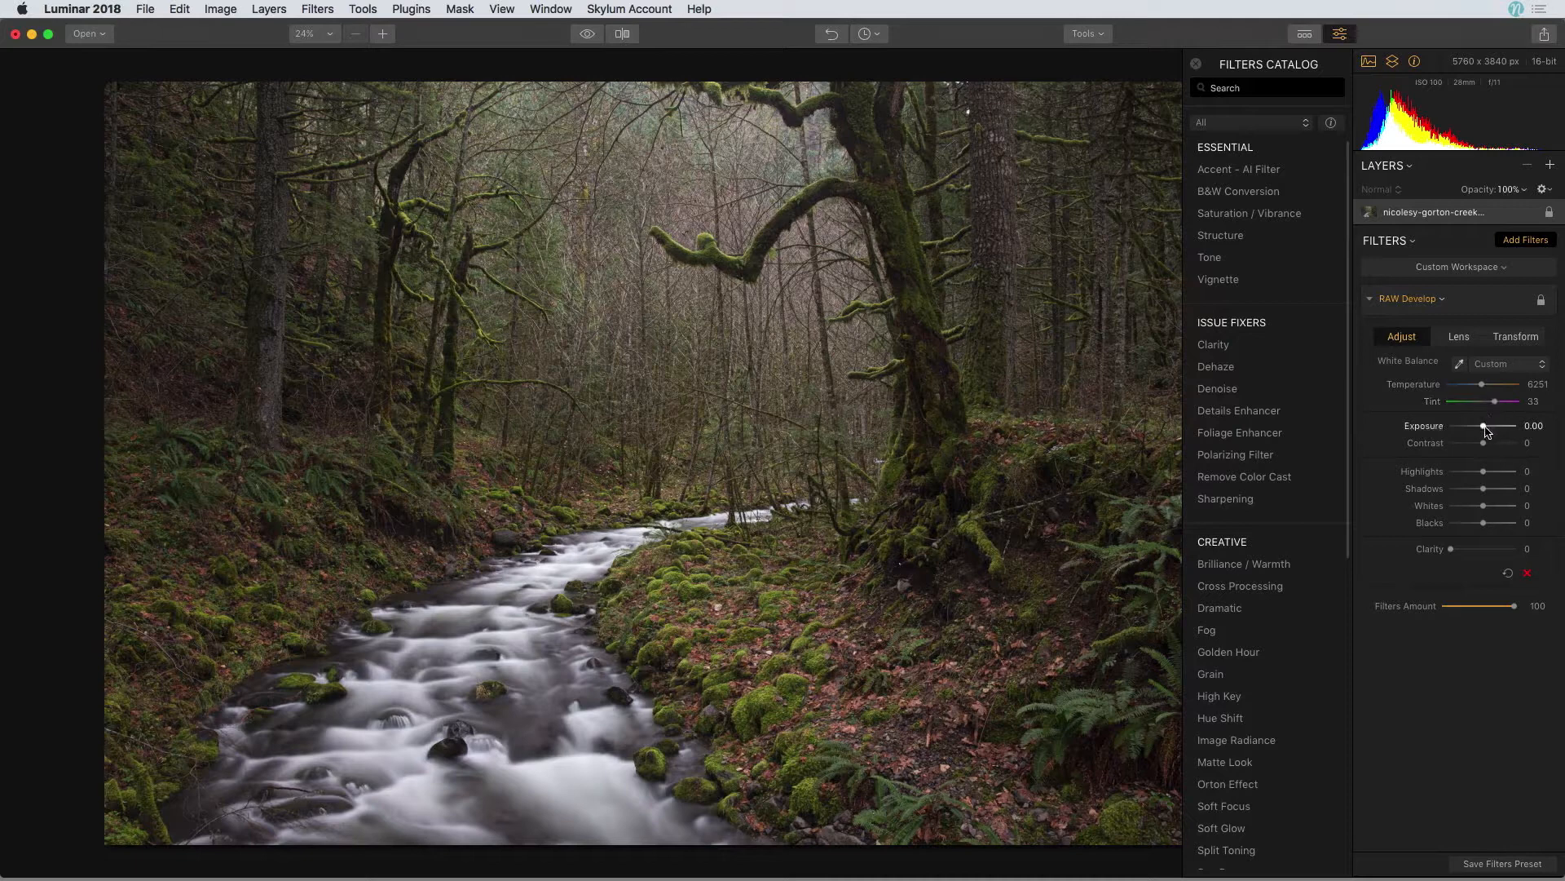
left_click_drag(1487, 431, 1488, 432)
left_click_drag(1484, 489, 1489, 492)
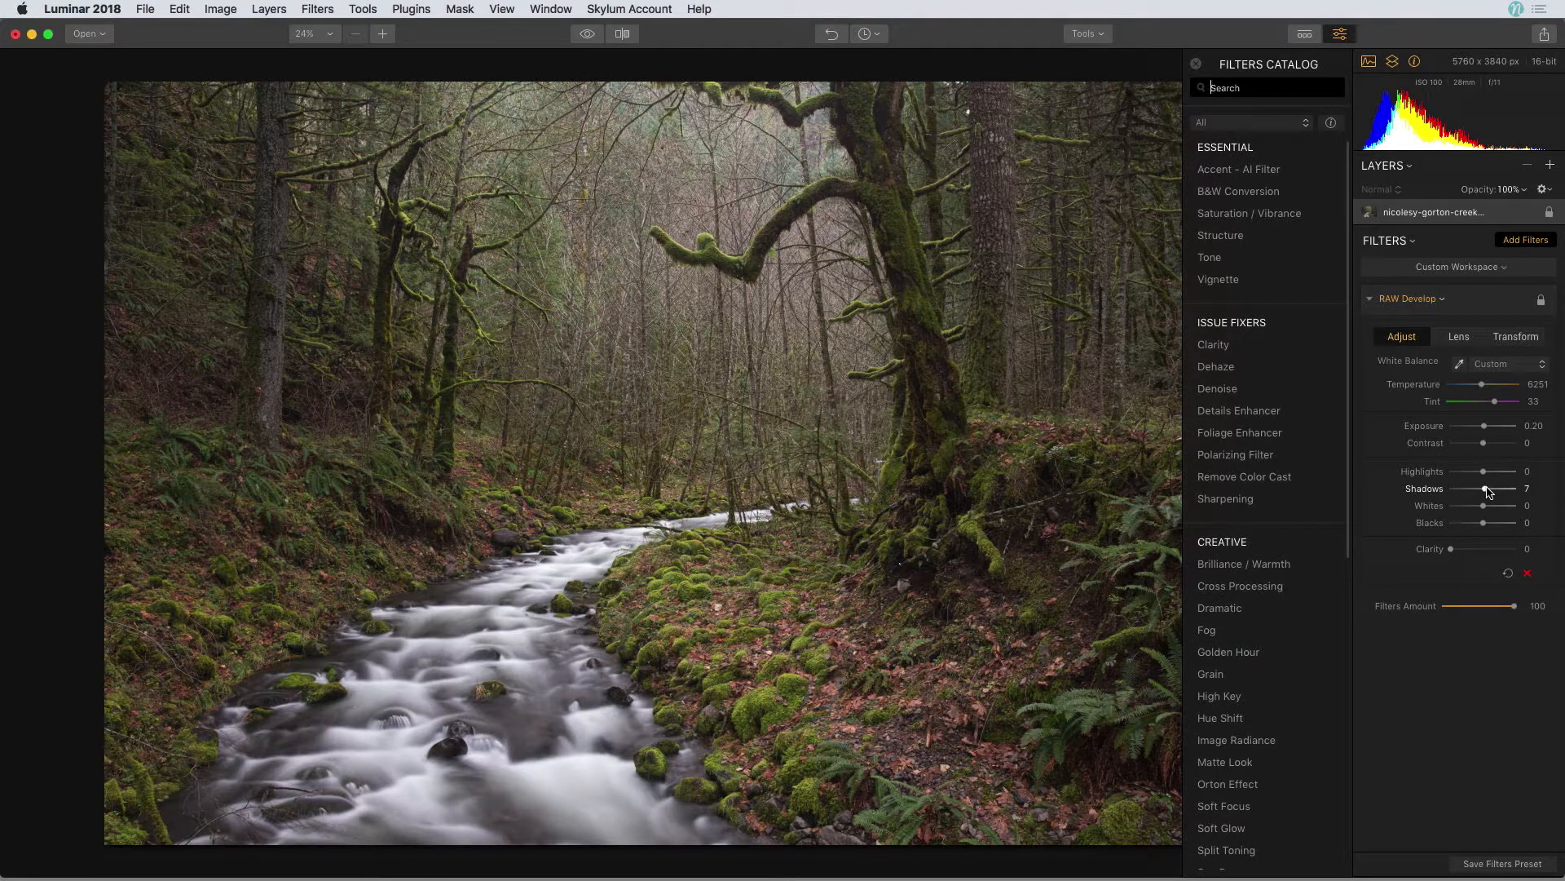
- Add the Remove Color Cast filter with method Auto #1 and set its Amount to 20
left_click(1296, 482)
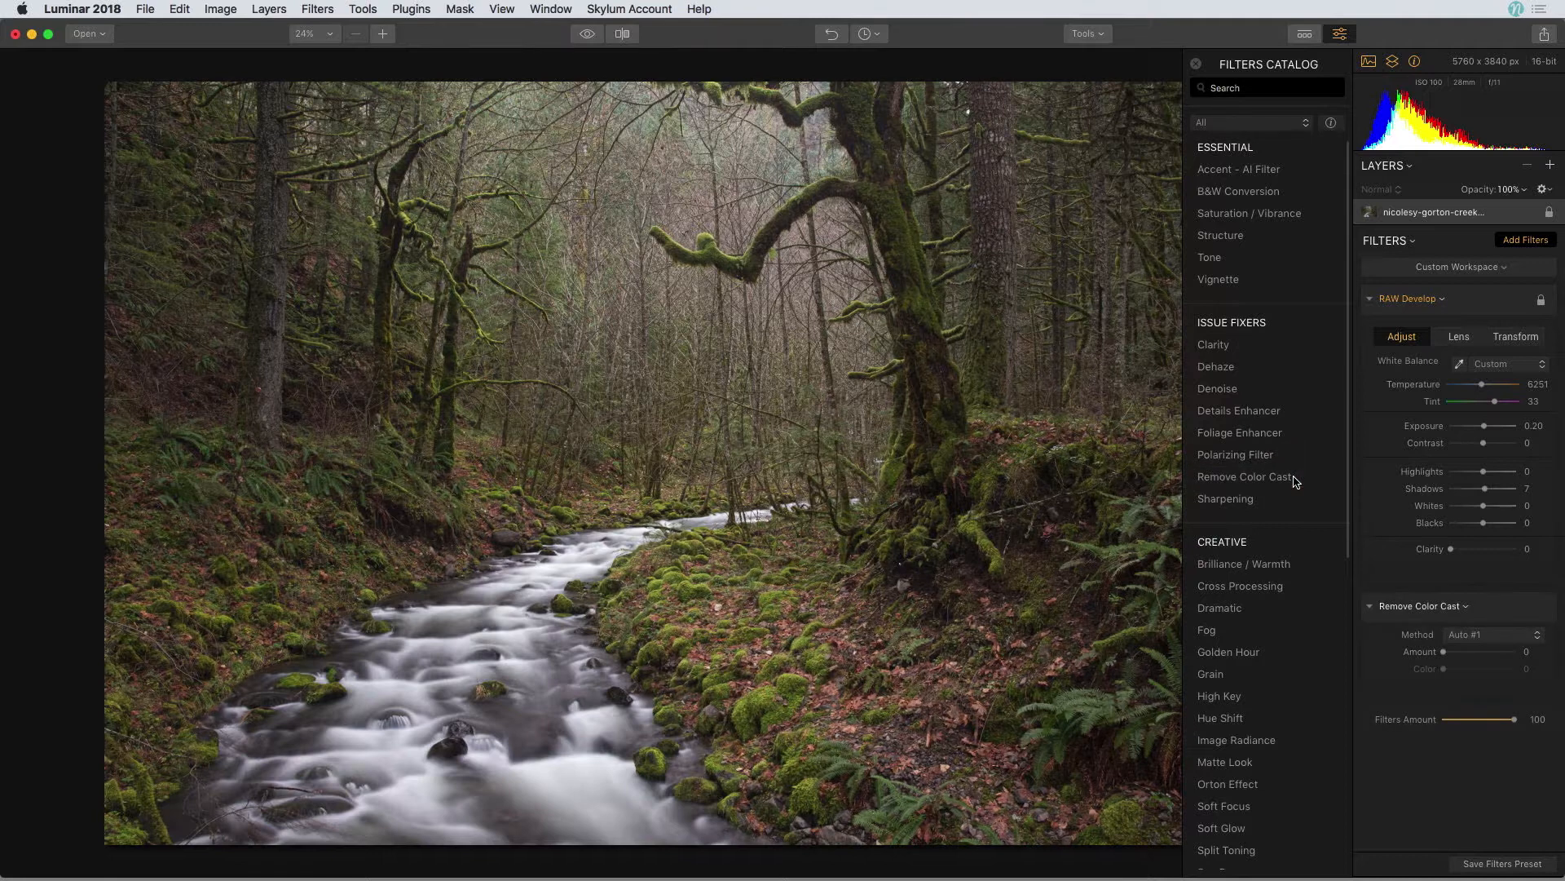
left_click_drag(1444, 652, 1460, 658)
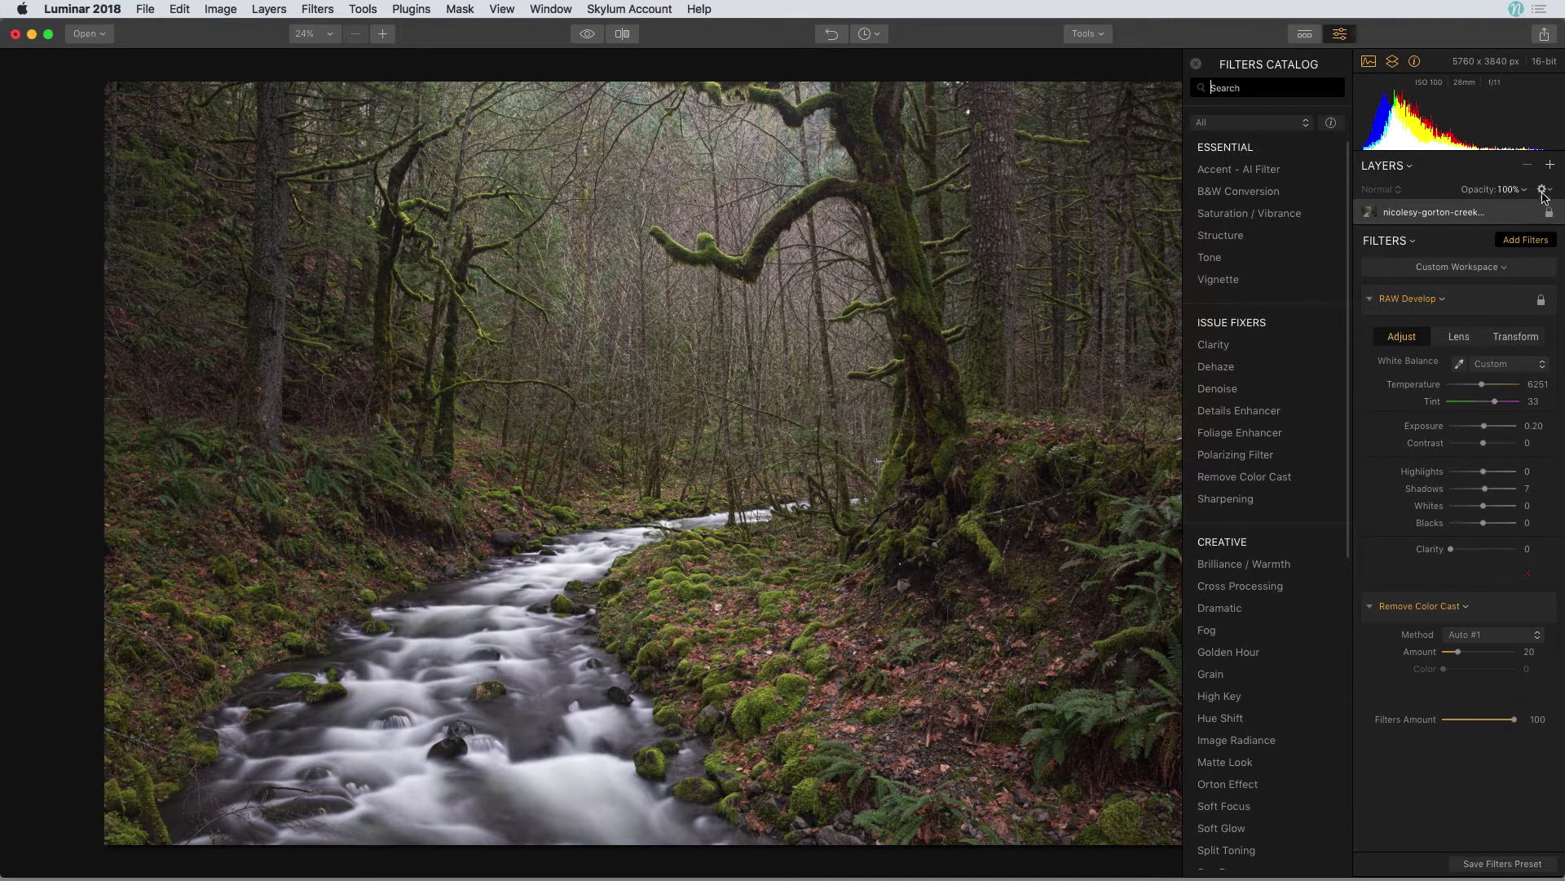
- Add a new adjustment layer and apply the Accent - AI Filter with Boost 29, comparing the photo with and without the filter
left_click(1550, 167)
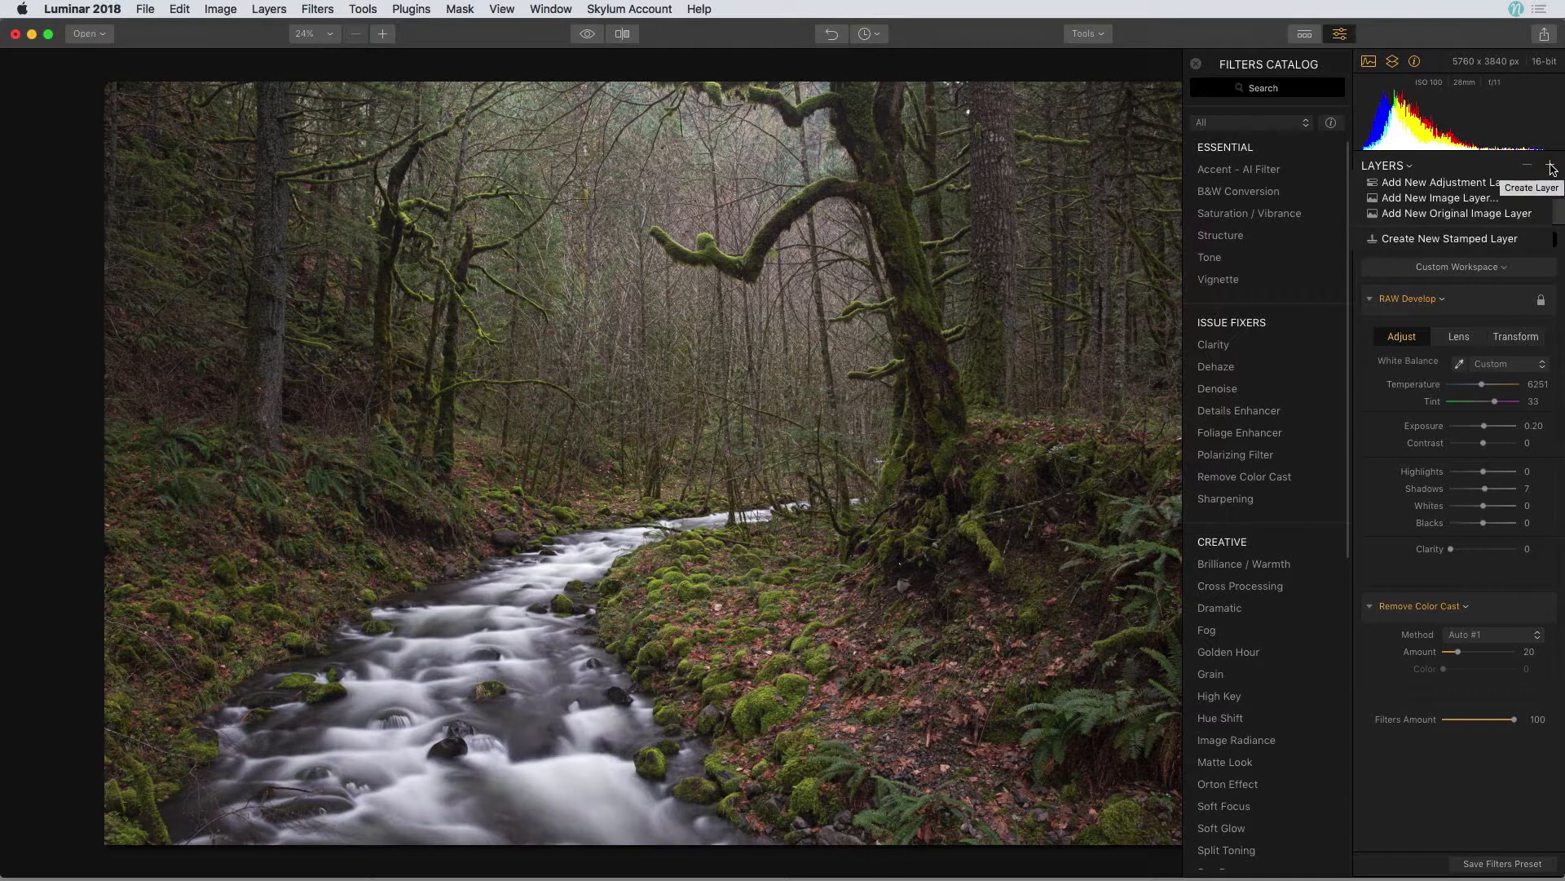
left_click(1492, 183)
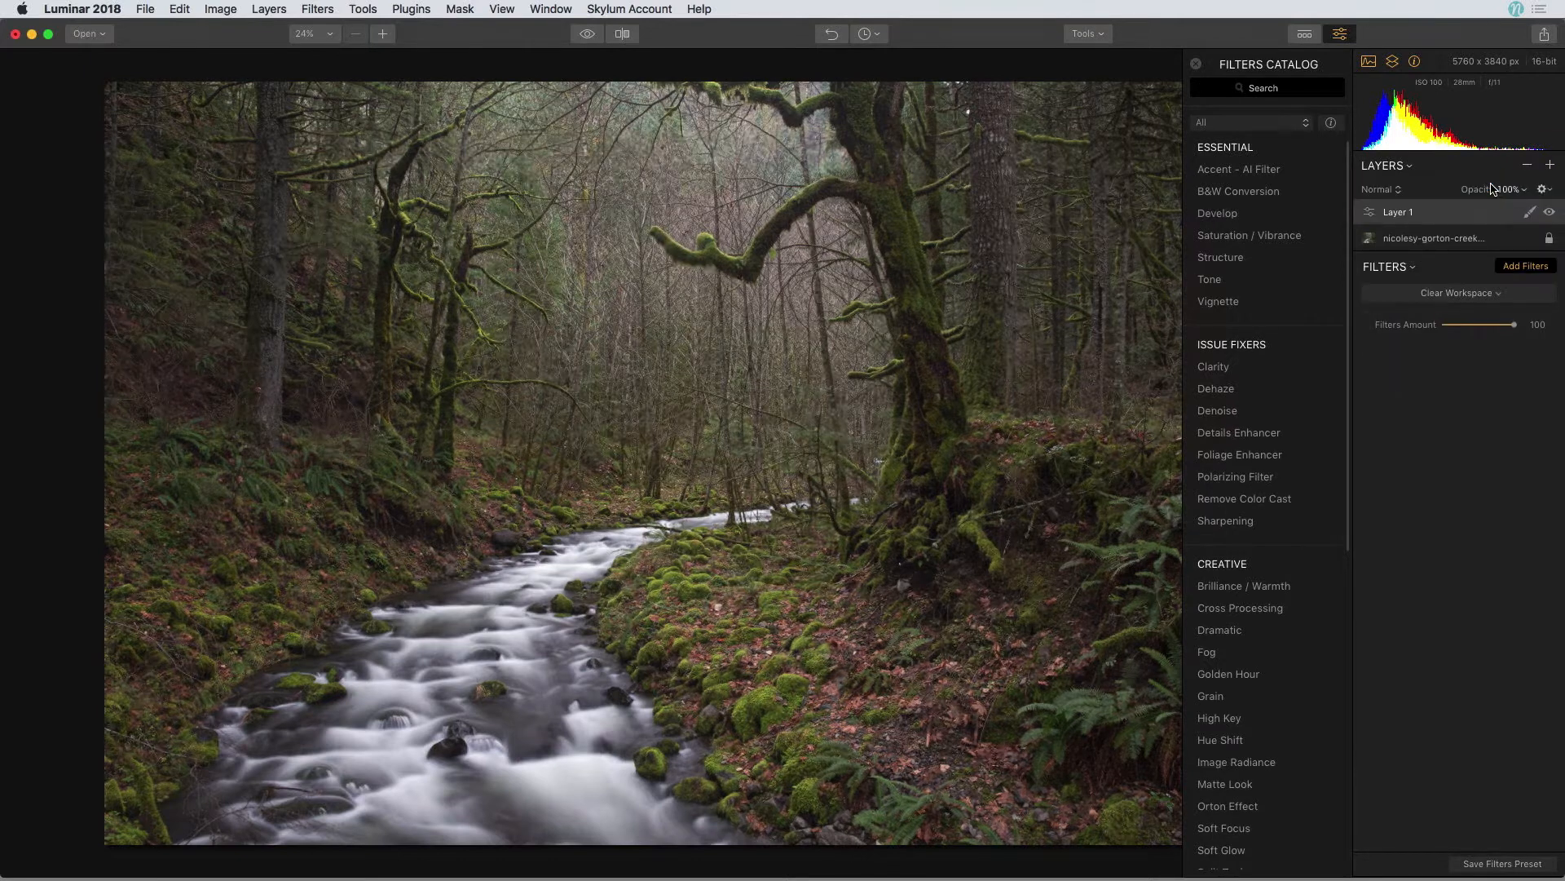
left_click(1279, 171)
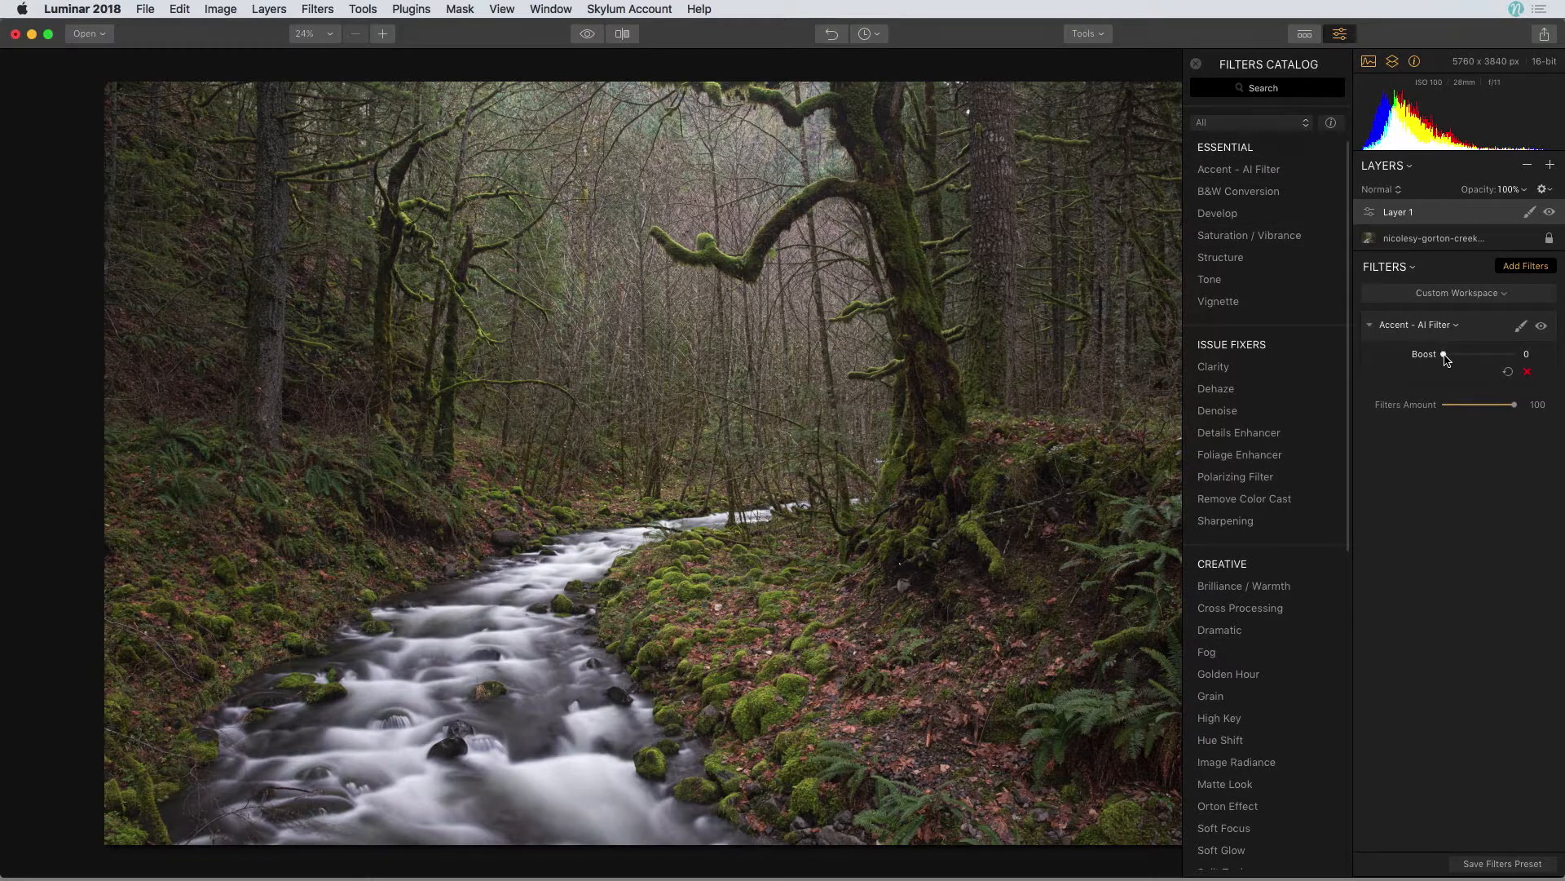
left_click_drag(1445, 357, 1467, 361)
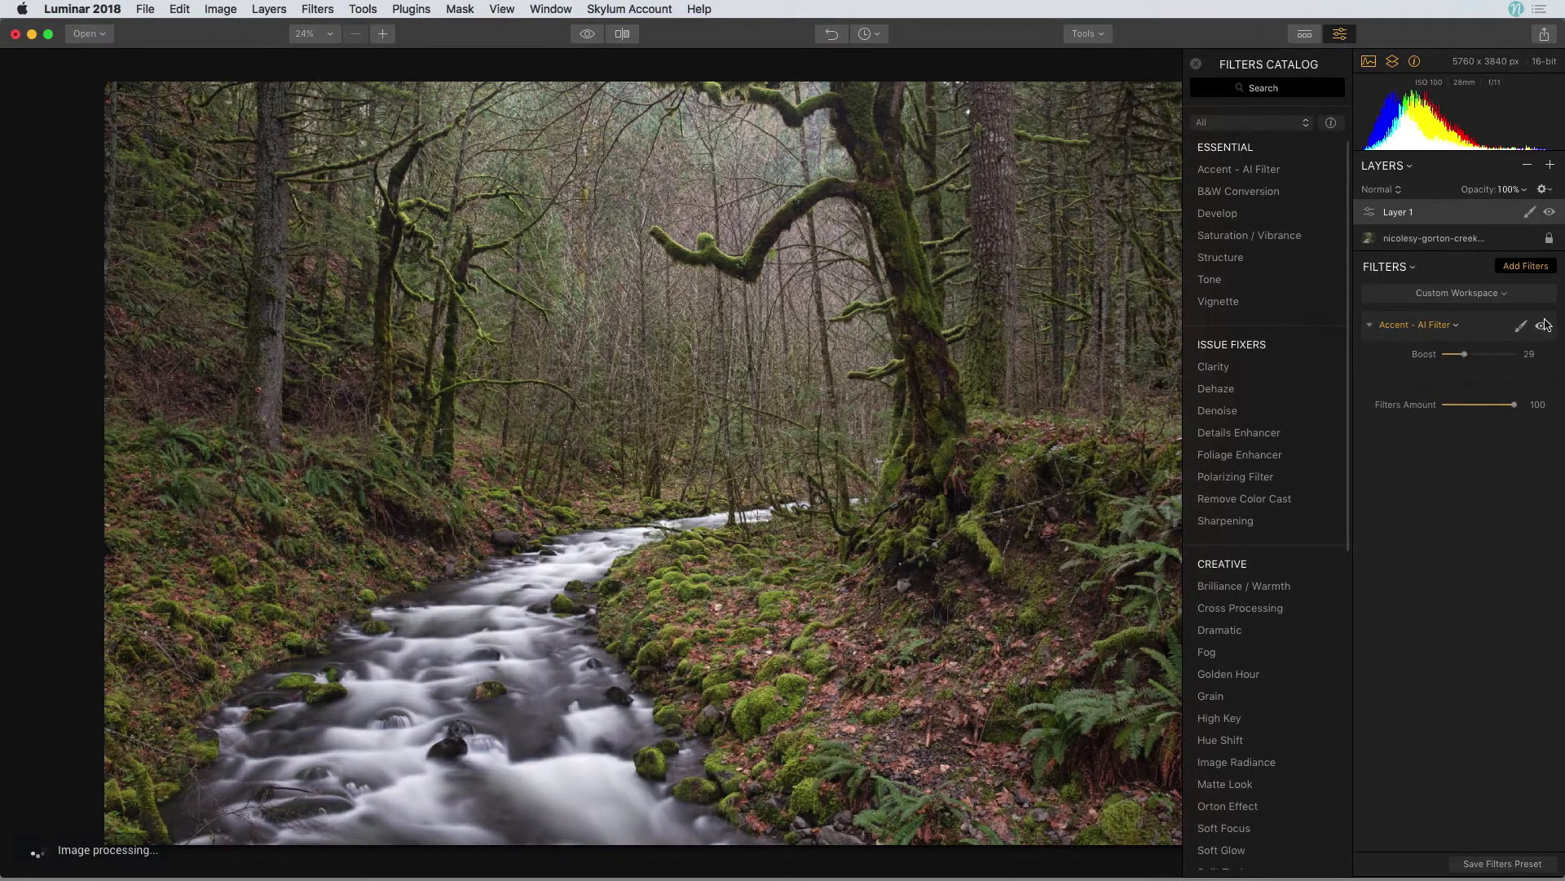
left_click(1541, 326)
left_click(1541, 326)
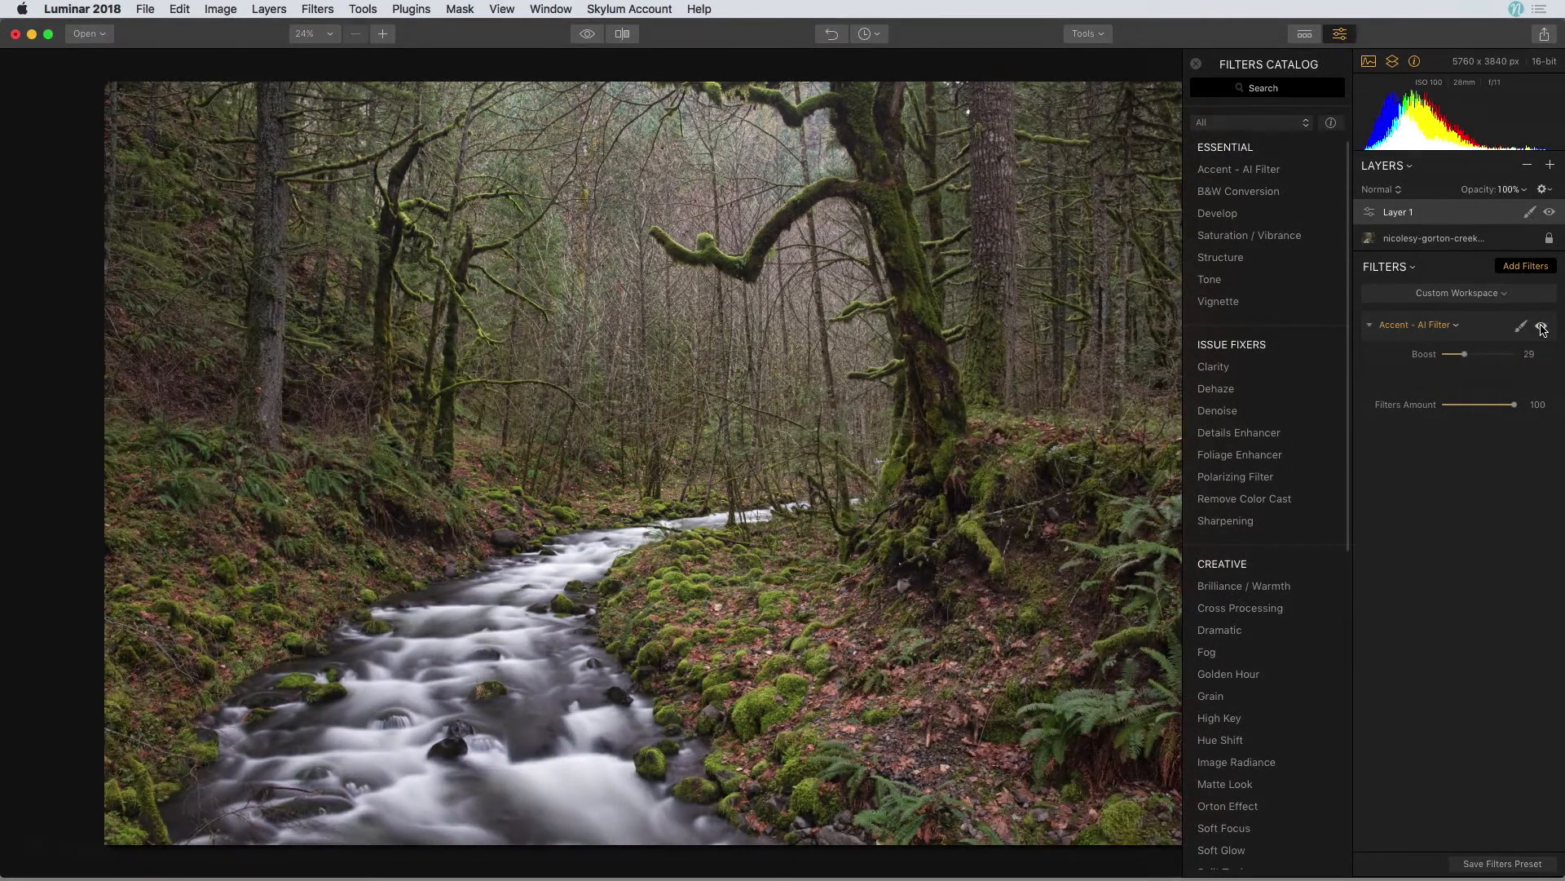
- Add the Foliage Enhancer filter, set its Amount to 20, and compare the photo with and without it
left_click(1300, 459)
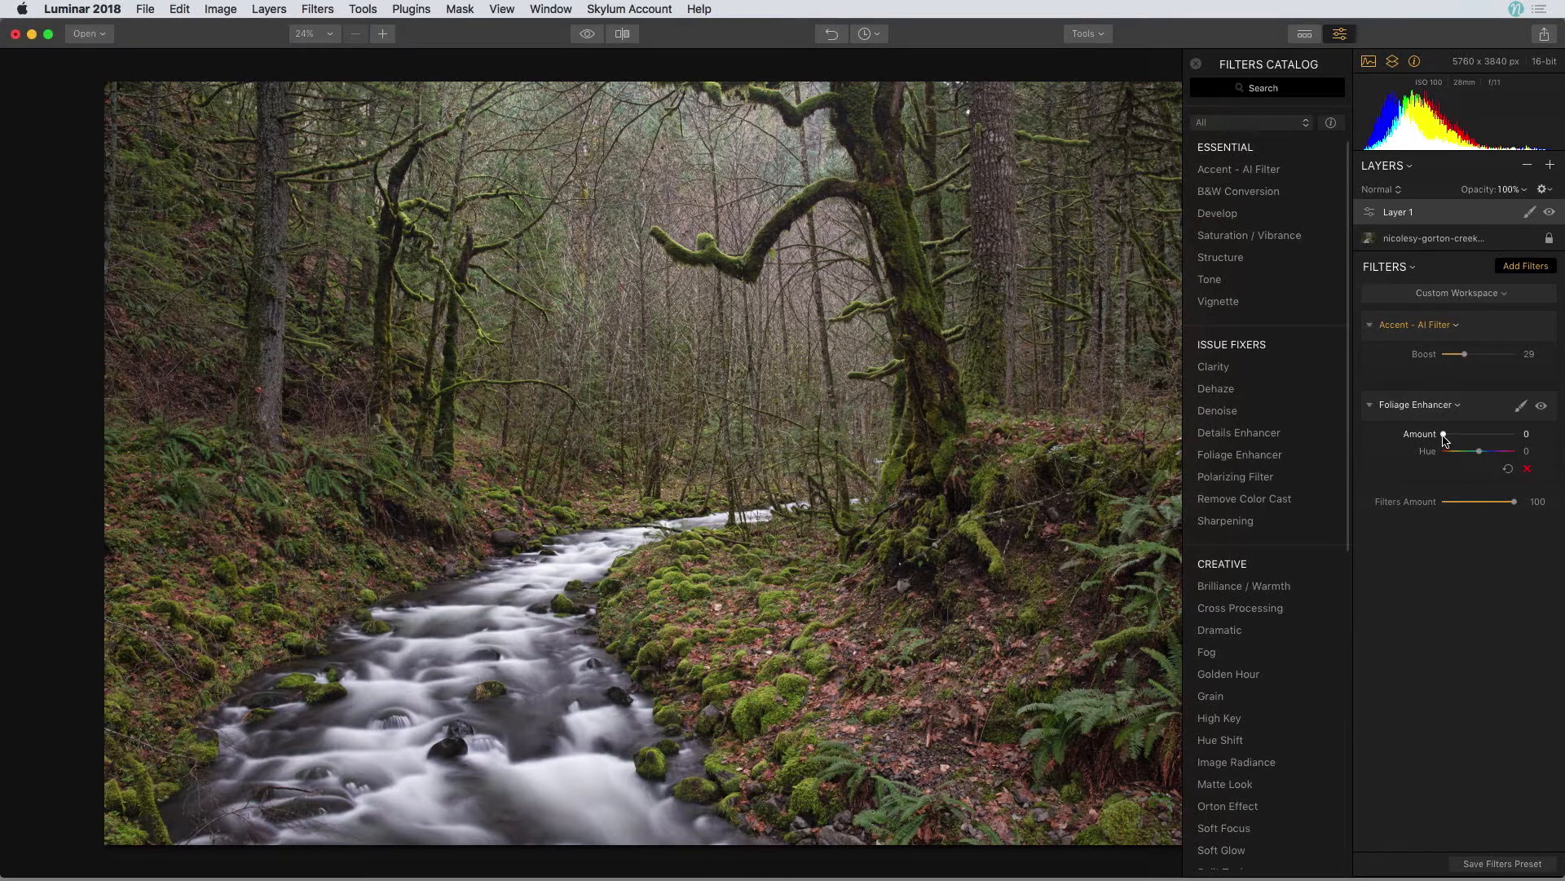
left_click_drag(1444, 438, 1499, 440)
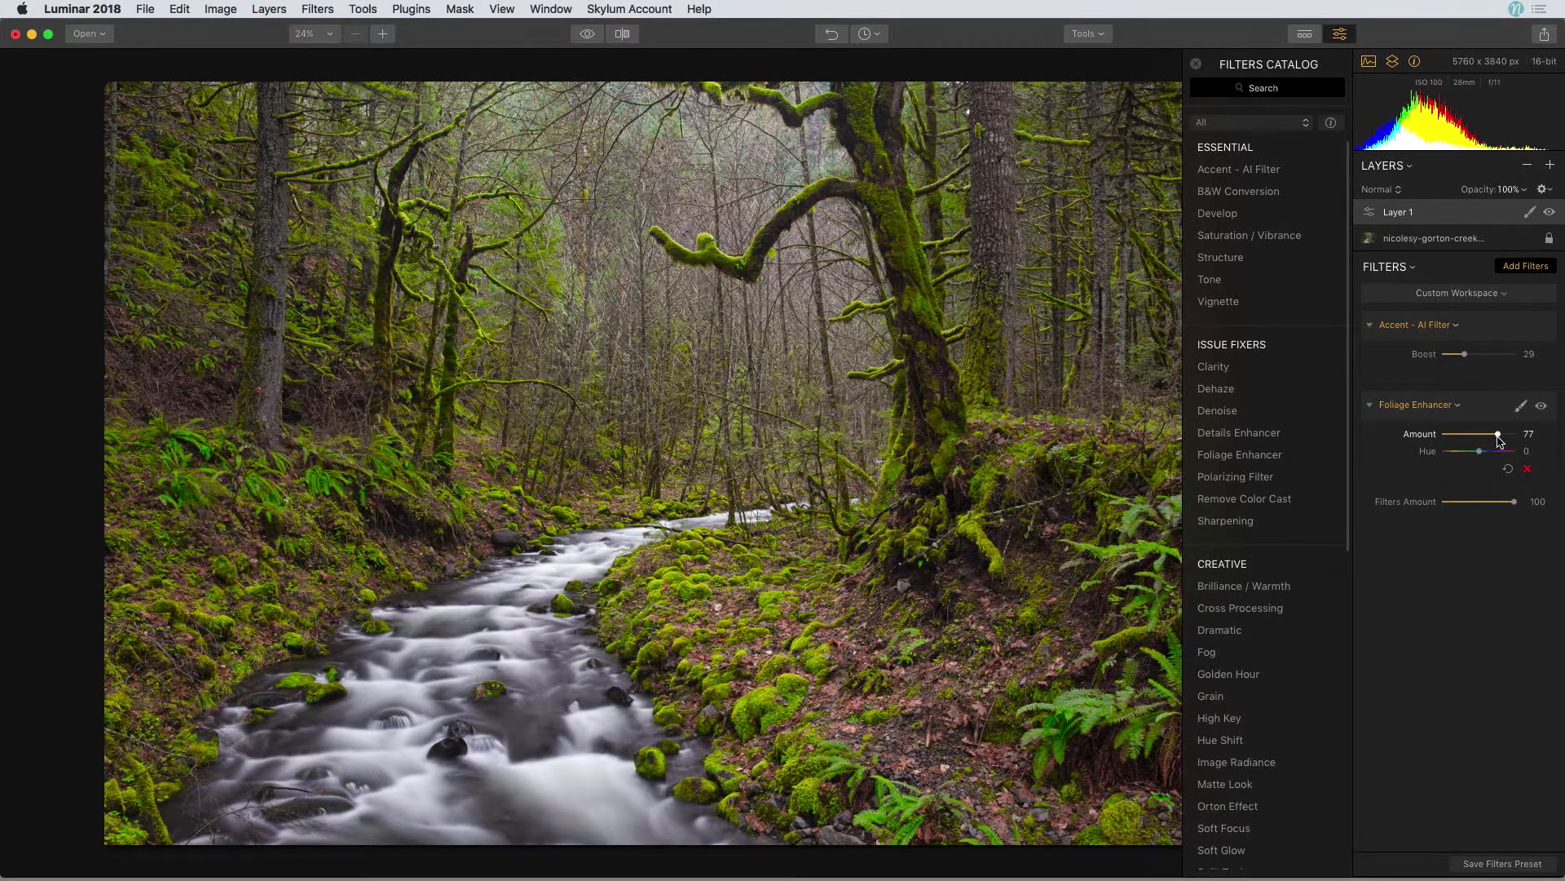
left_click_drag(1500, 440, 1460, 444)
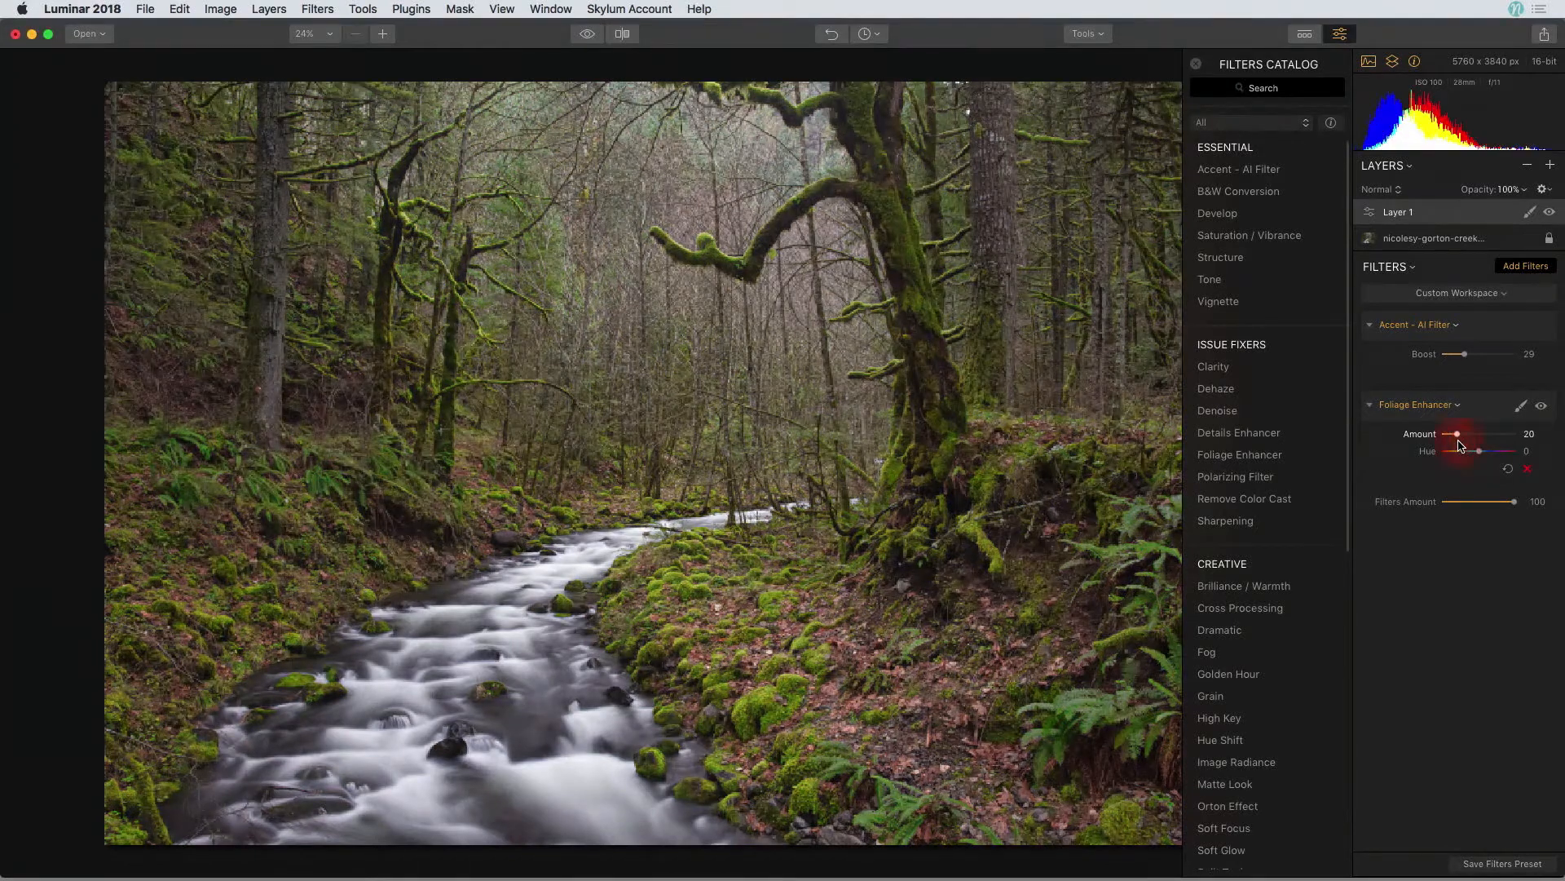
left_click(1541, 406)
left_click(1542, 407)
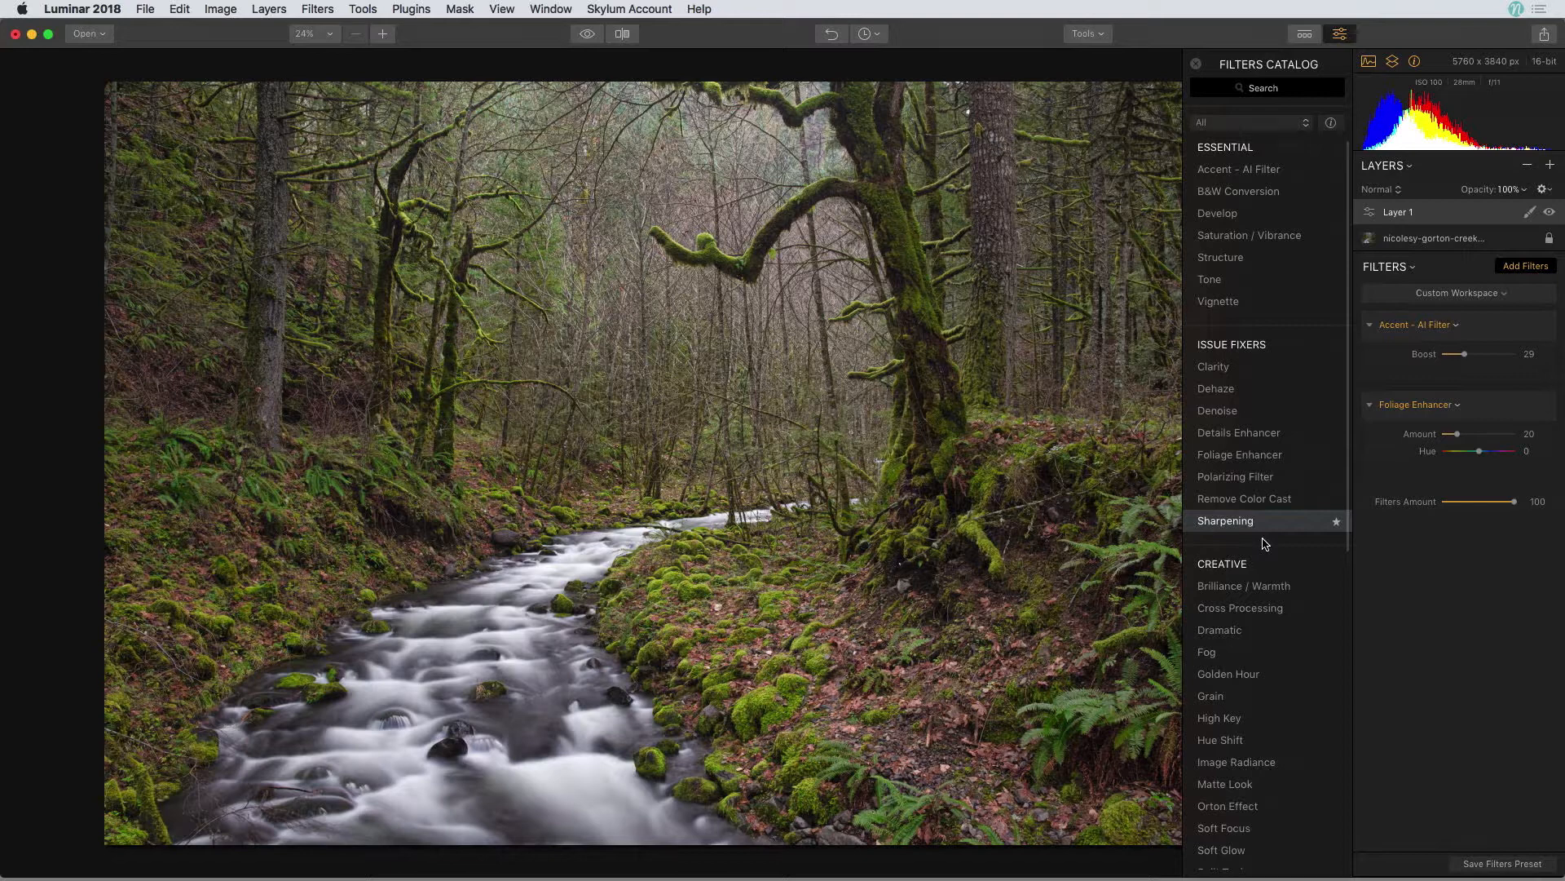
- Add the Sun Rays filter and place the sun center just above the photo at X 62, Y -10
scroll(1265, 543, "down", 5)
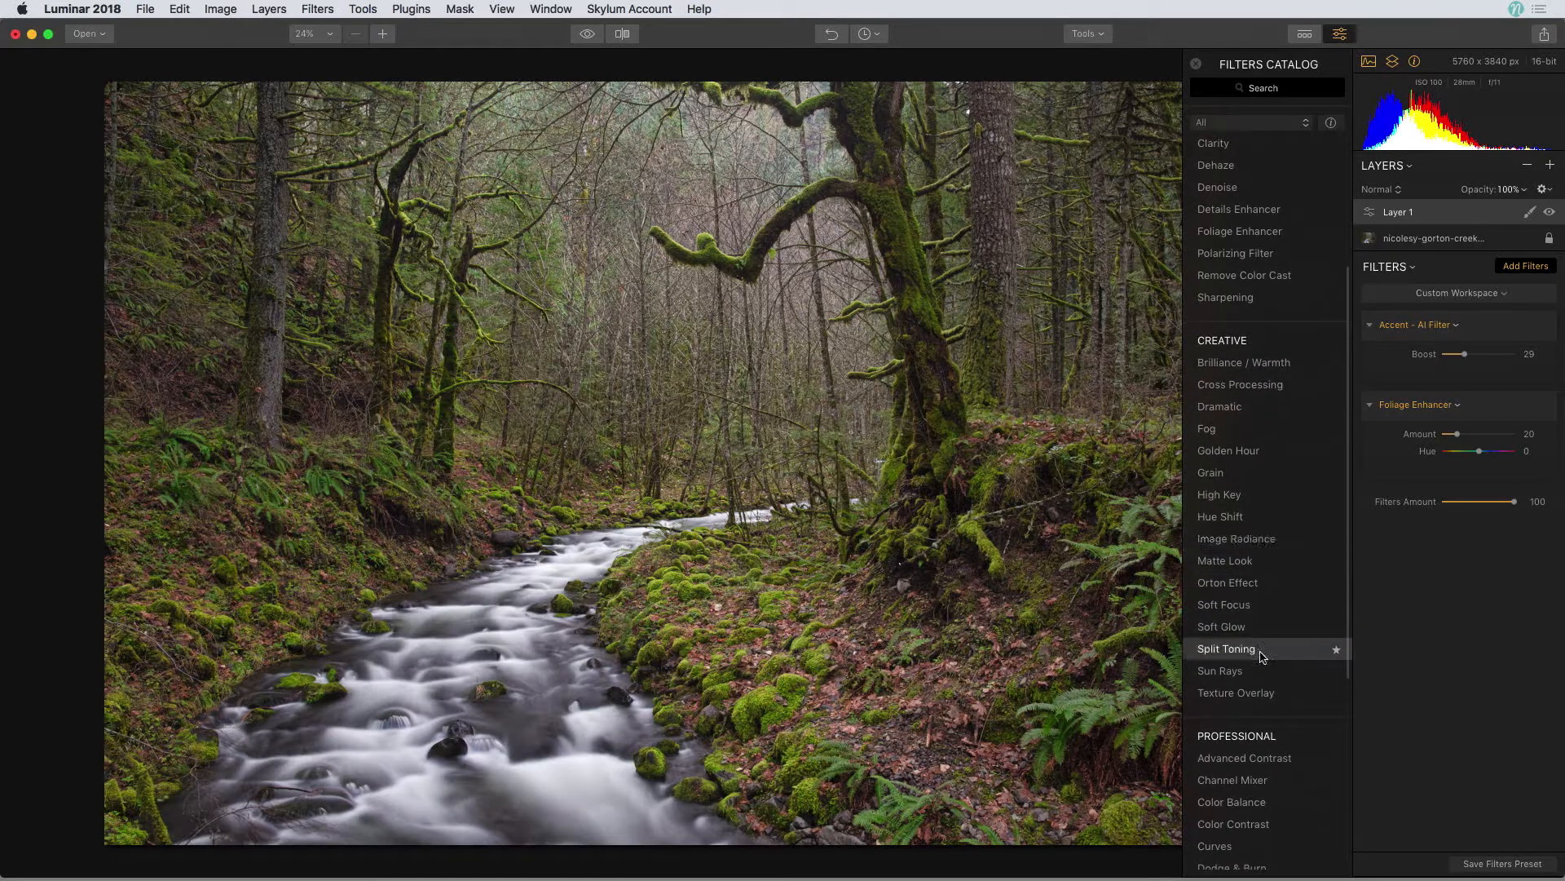
left_click(1272, 676)
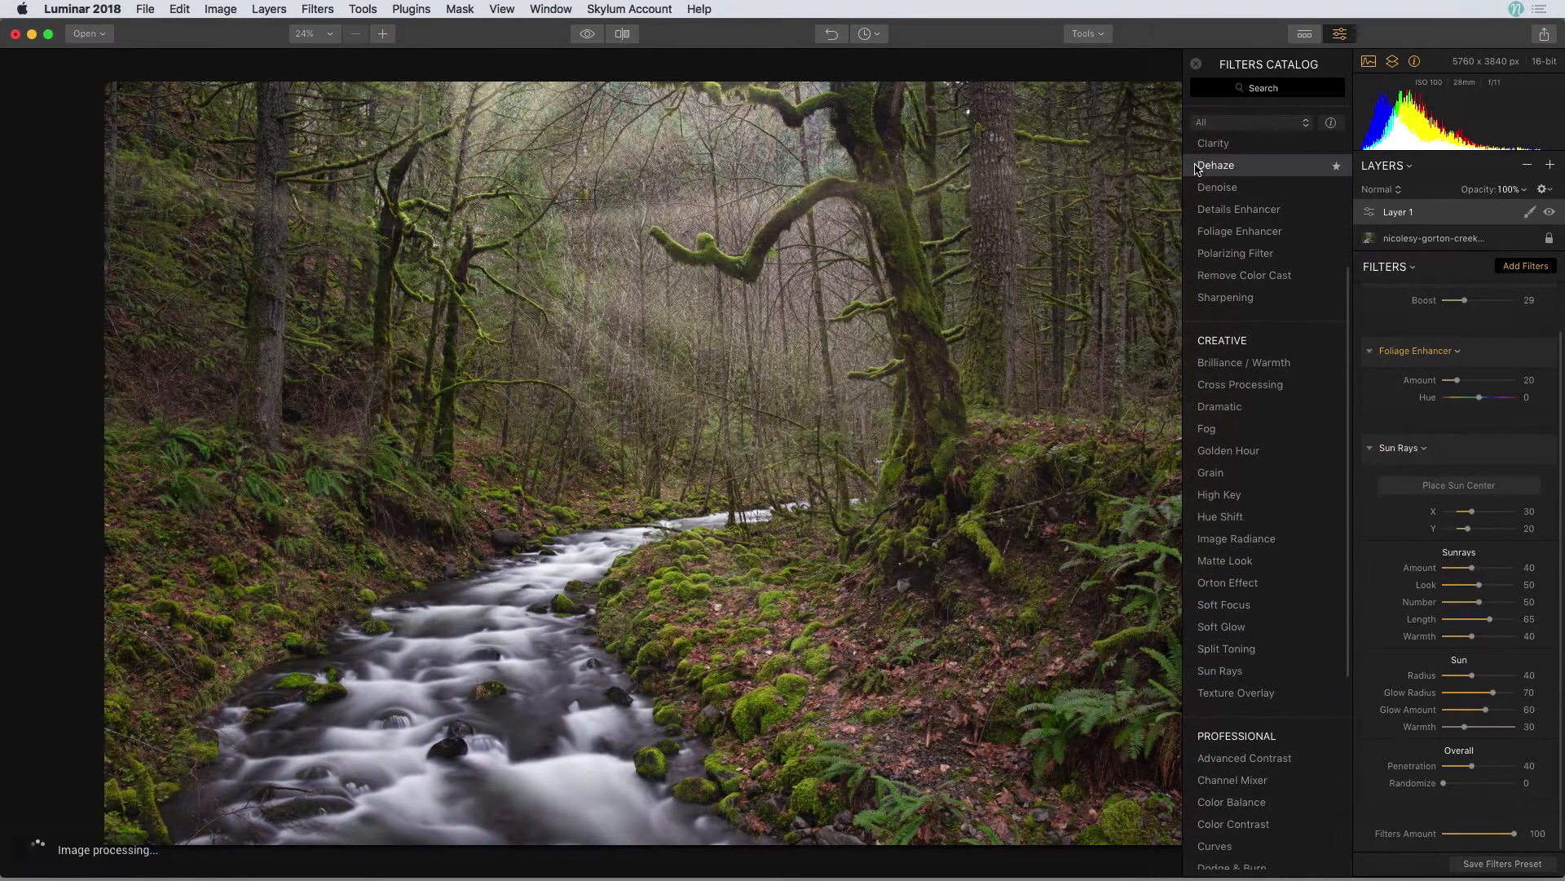
left_click(1196, 65)
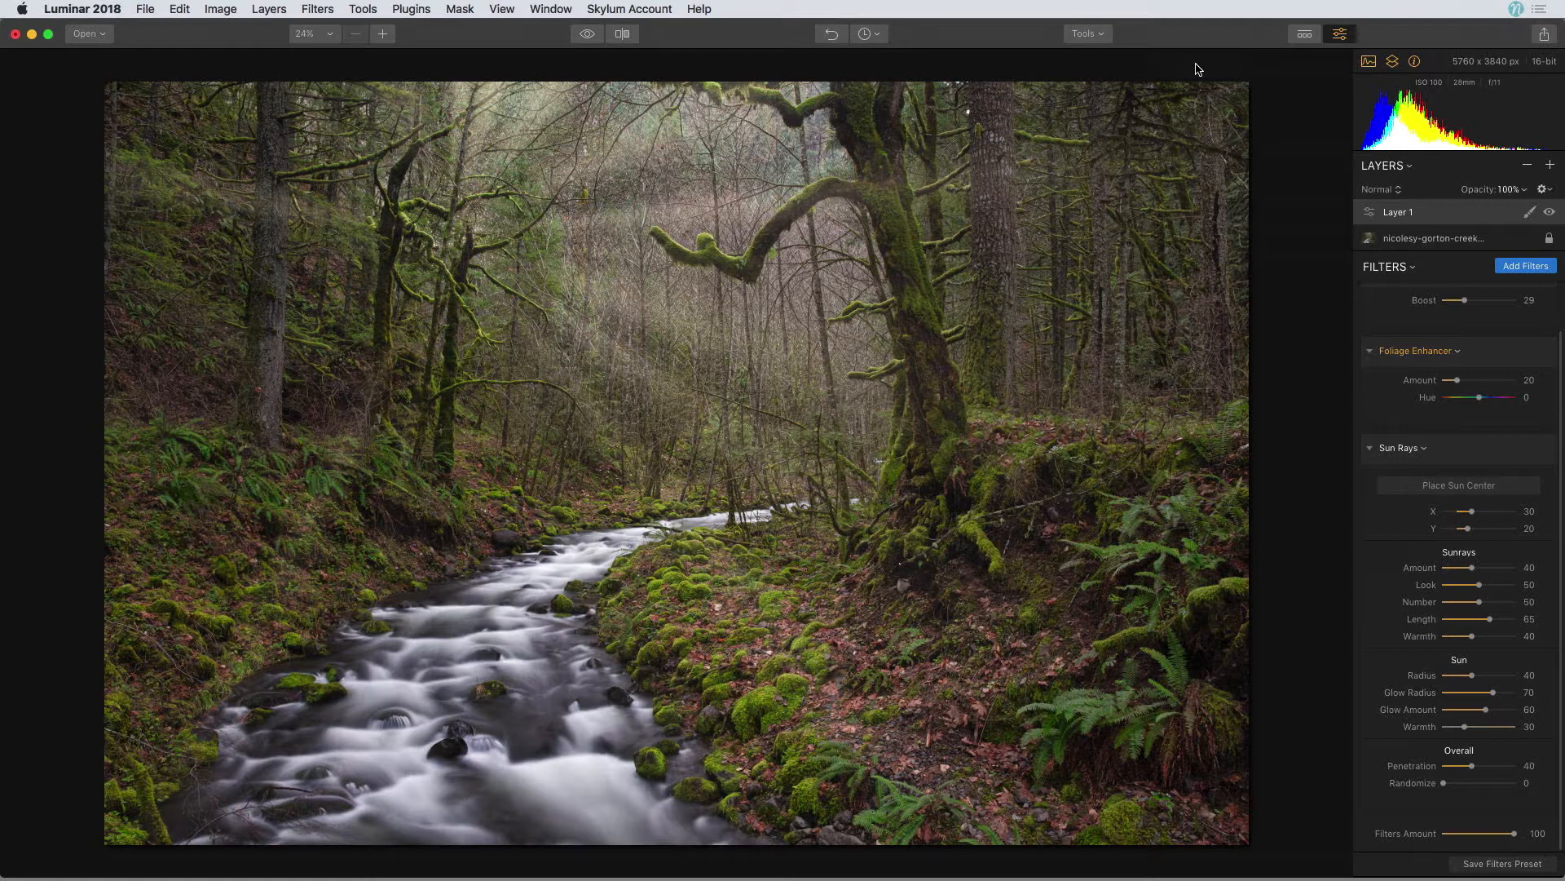
left_click(1460, 486)
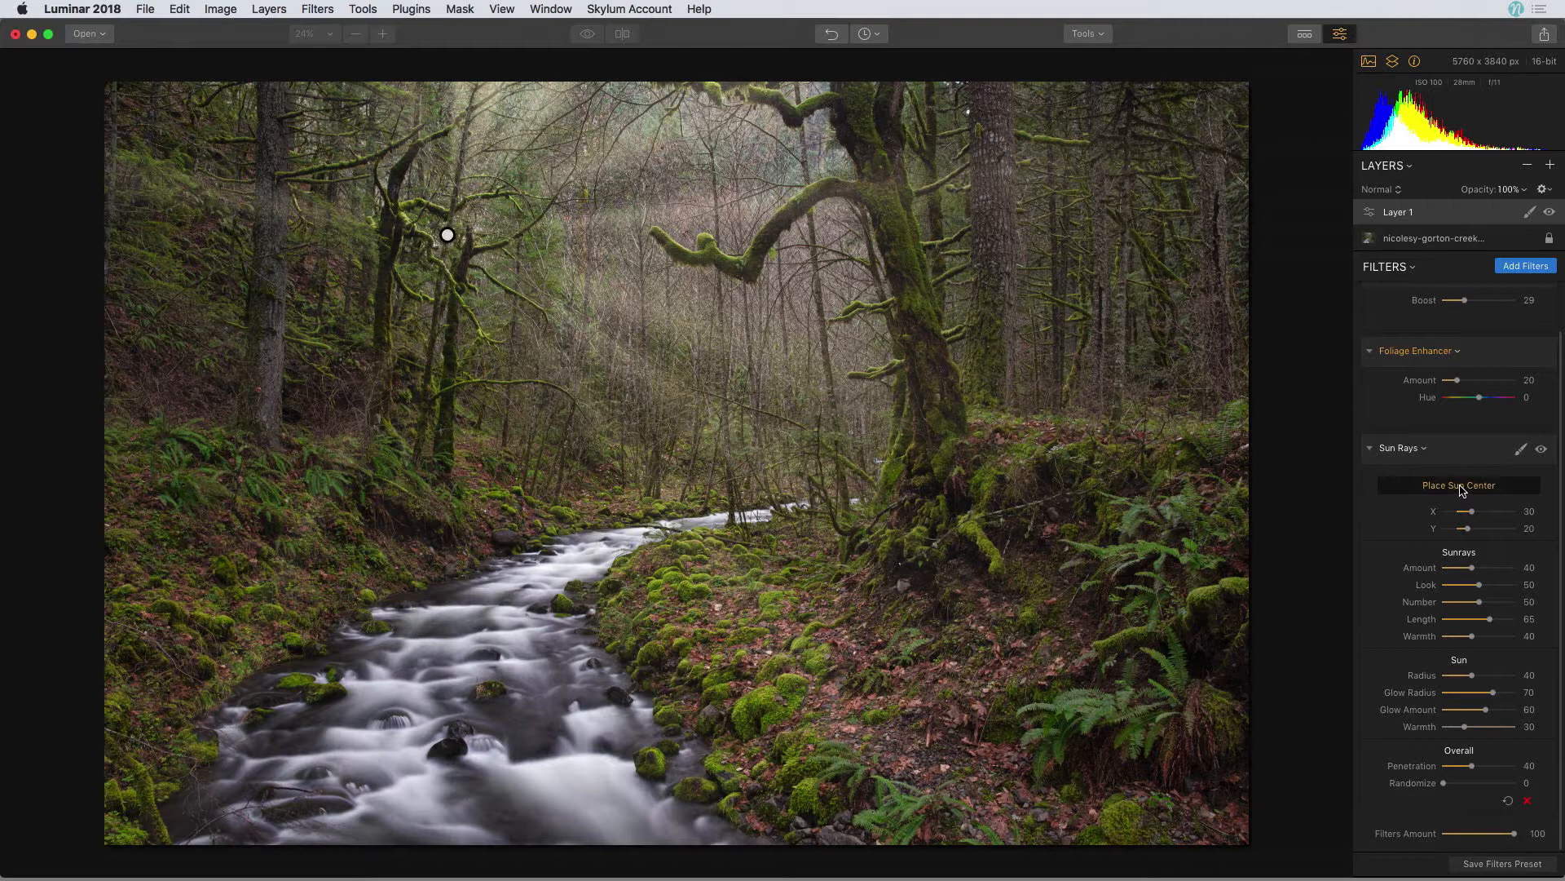
left_click_drag(447, 235, 730, 21)
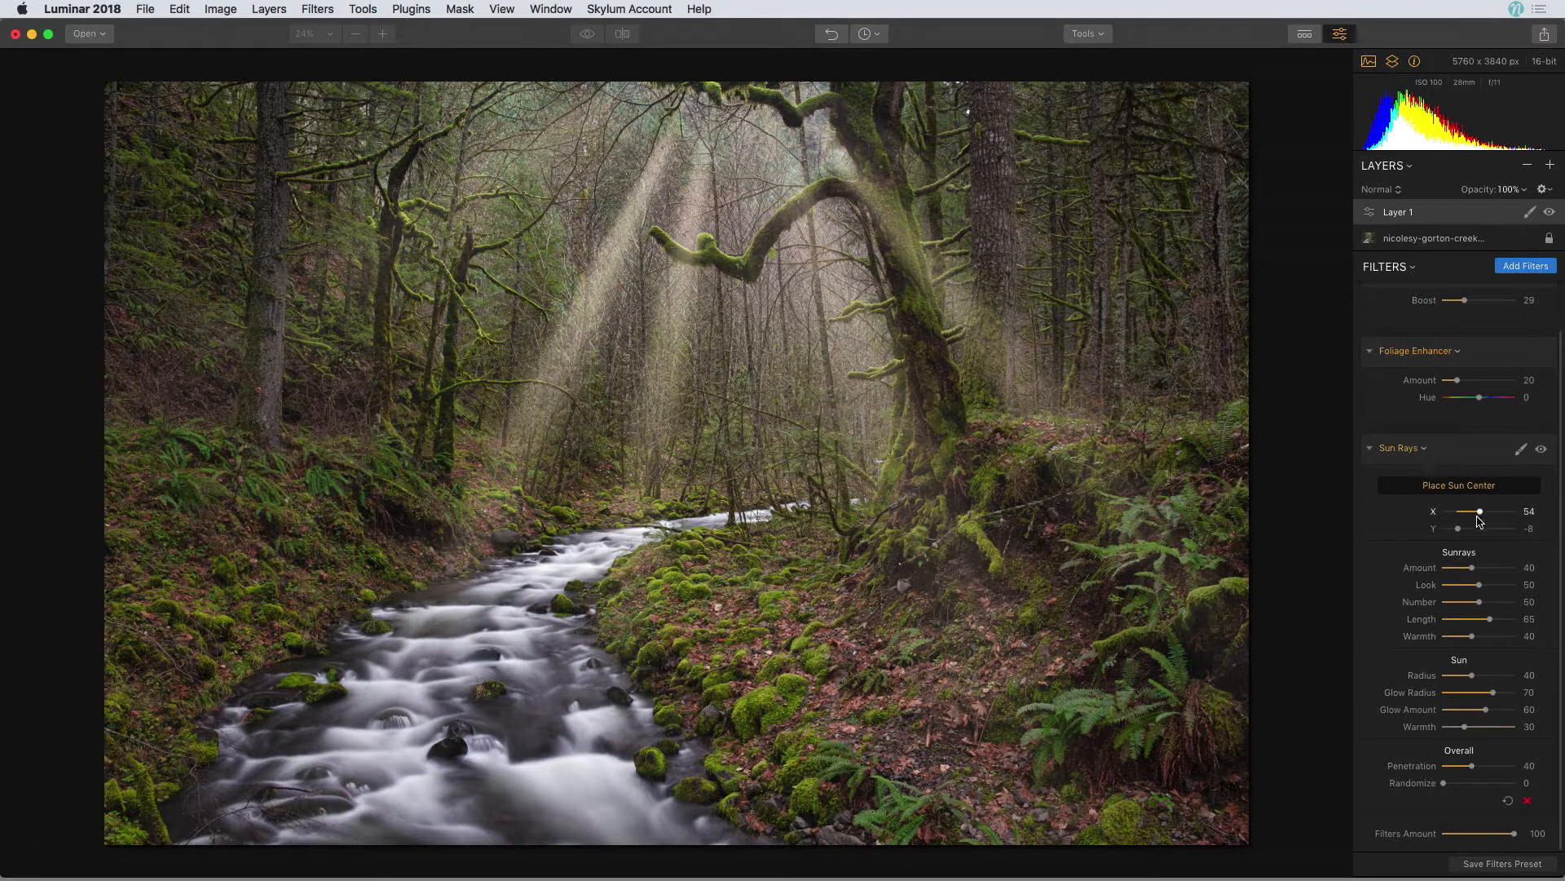
left_click_drag(1481, 516, 1457, 532)
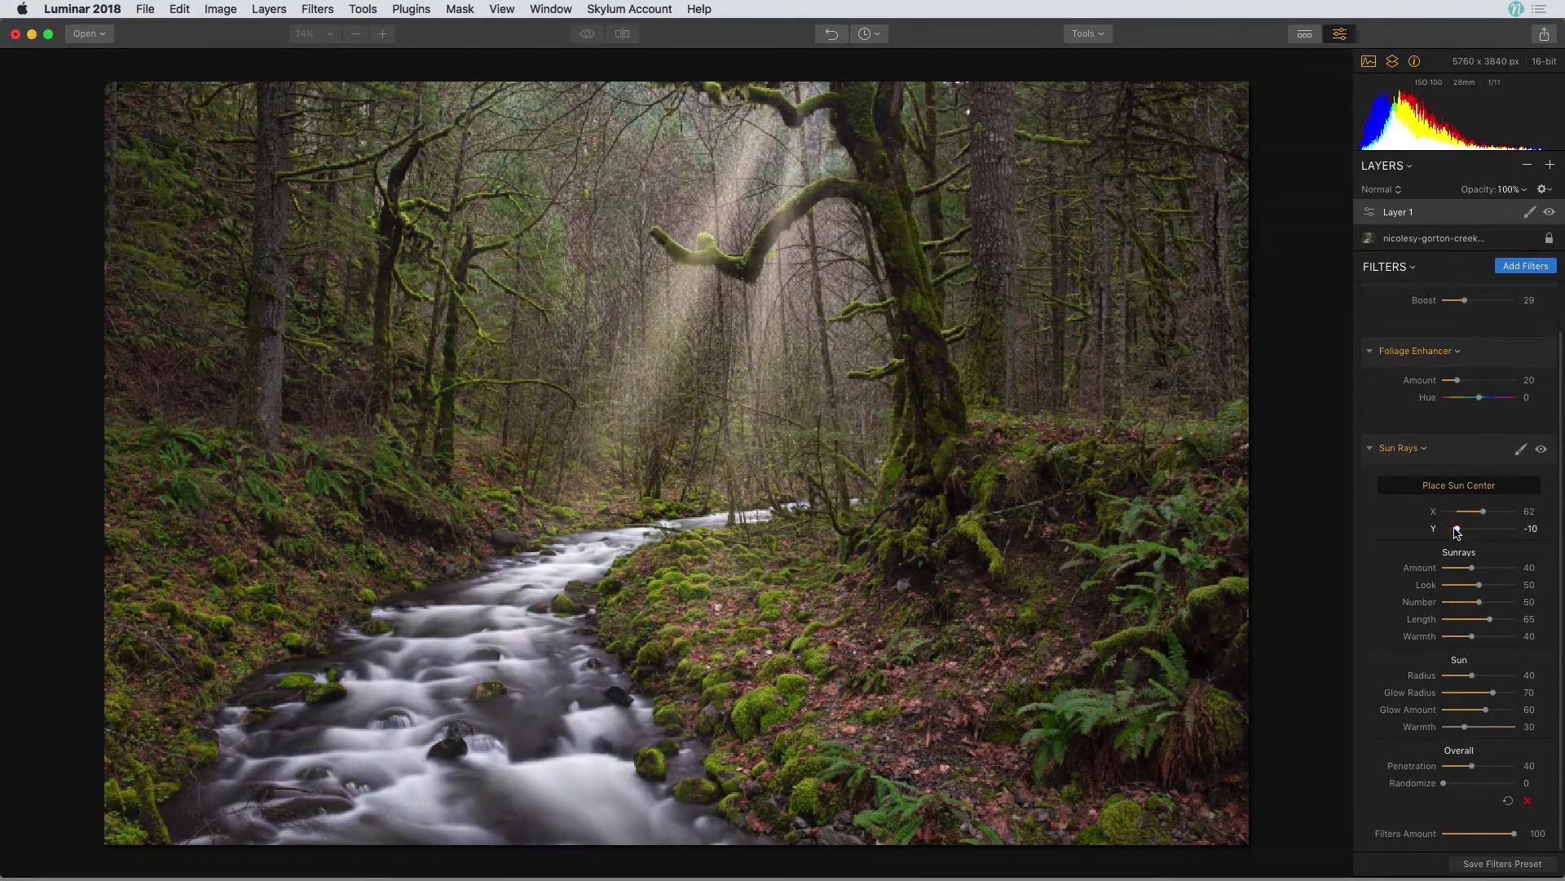
left_click(1459, 486)
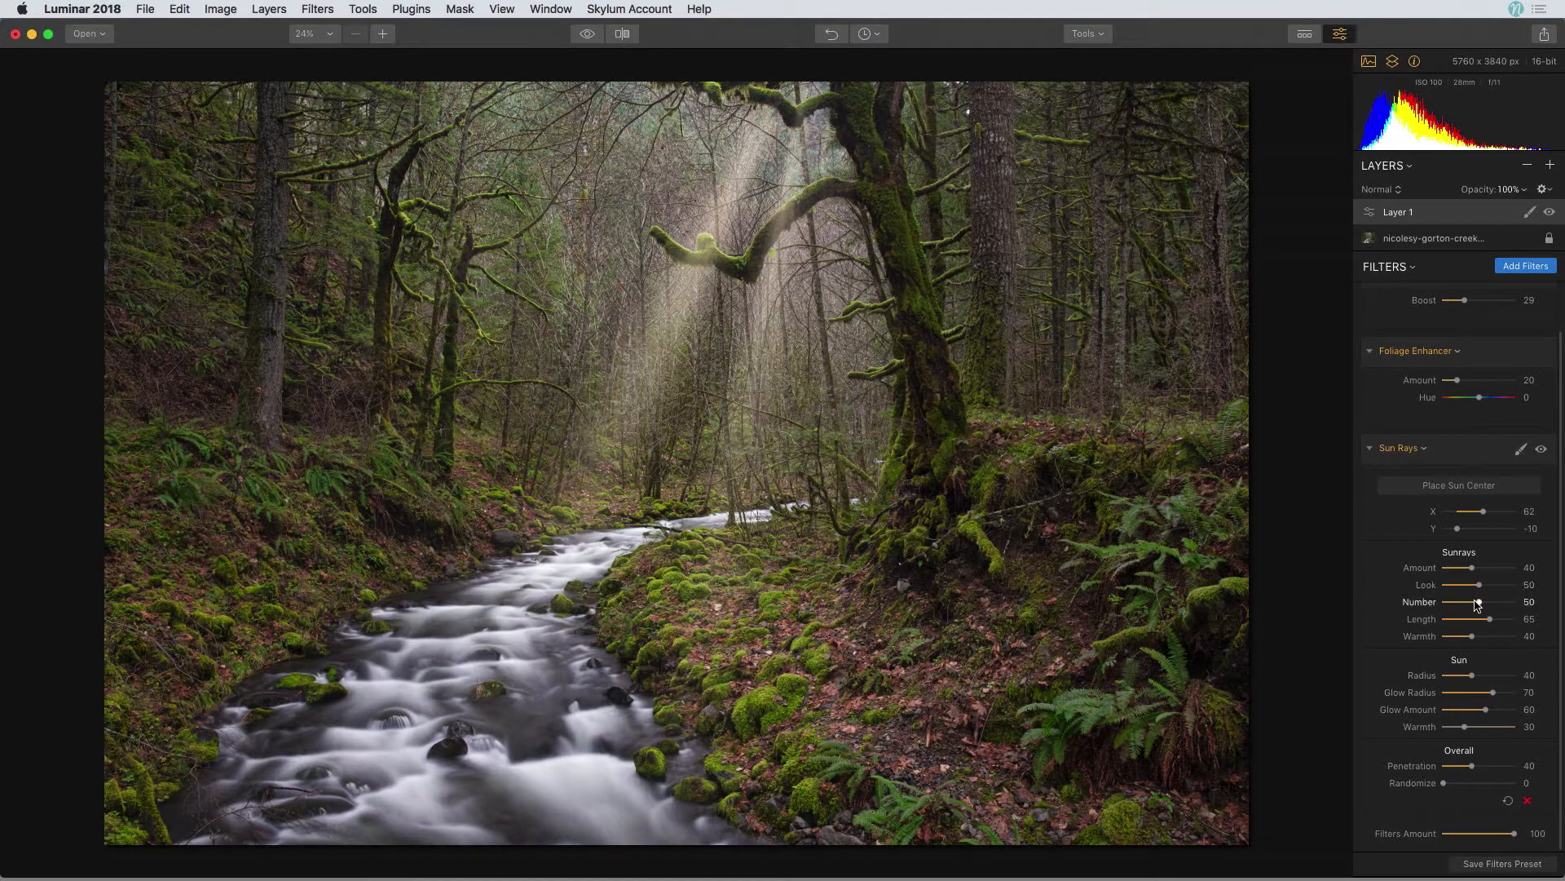
- Set the Sun Rays Number to 0, Randomize to 30, Penetration to 46 and sun center Y to -14, and collapse the filter
left_click_drag(1480, 605, 1433, 612)
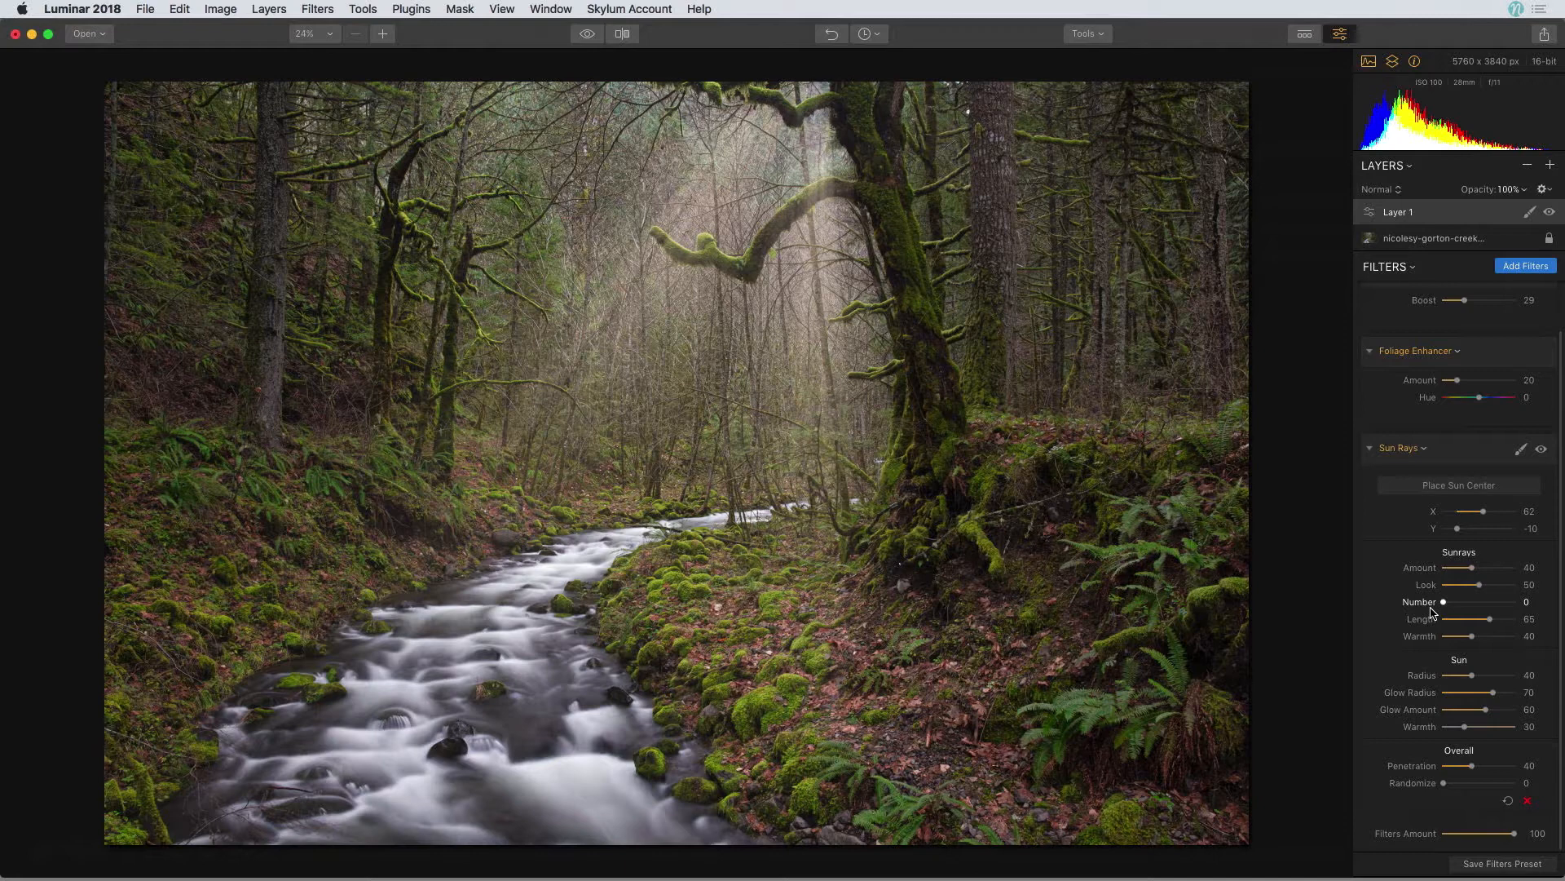
left_click_drag(1443, 782, 1480, 771)
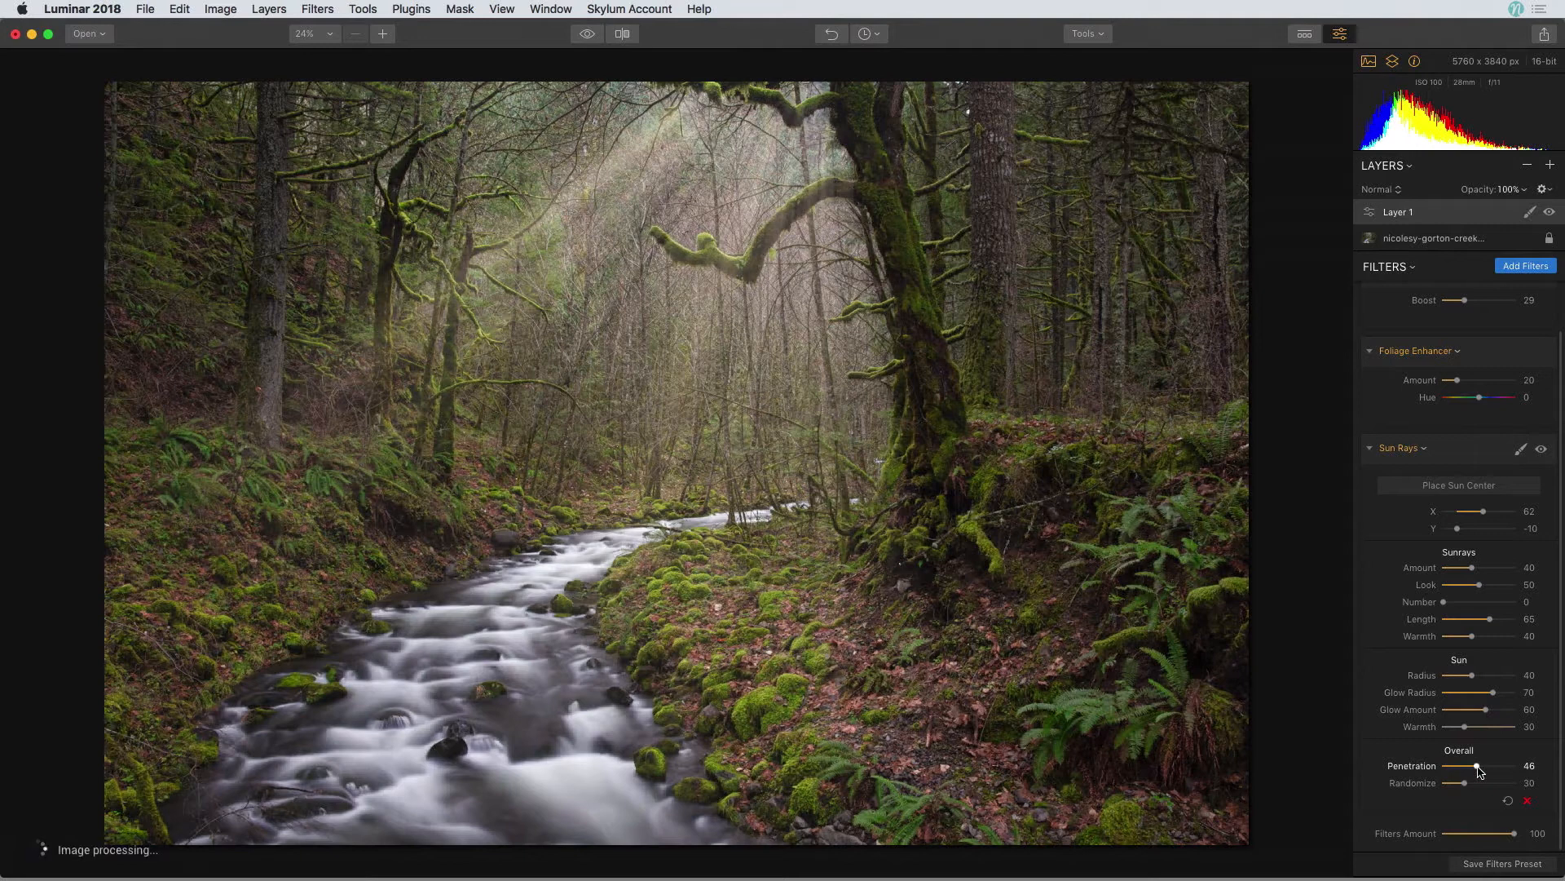
left_click_drag(1458, 530, 1460, 534)
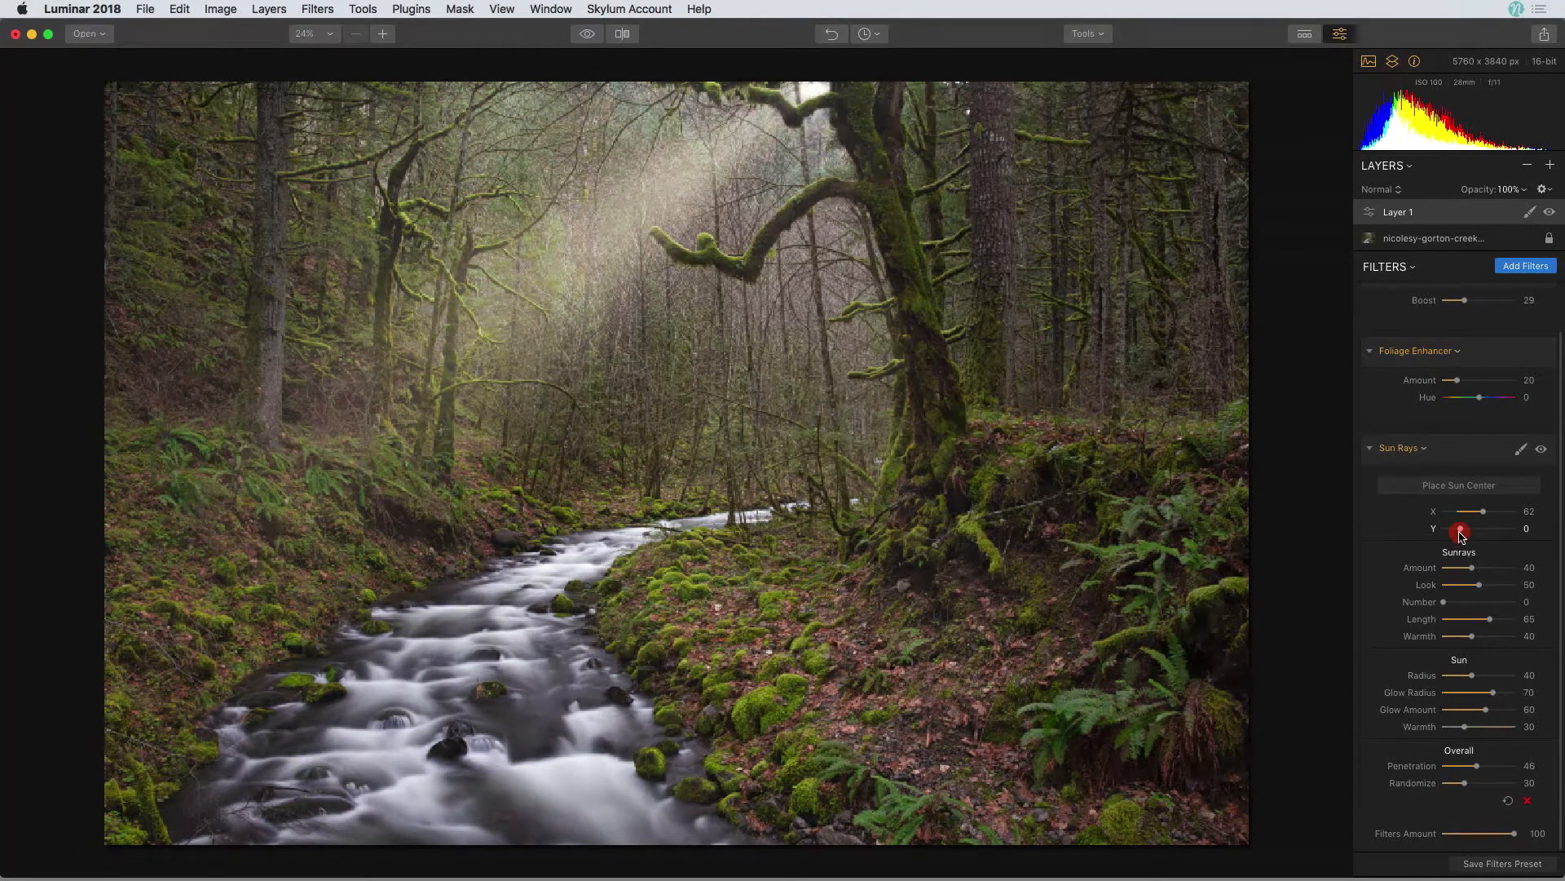
left_click_drag(1460, 534, 1458, 535)
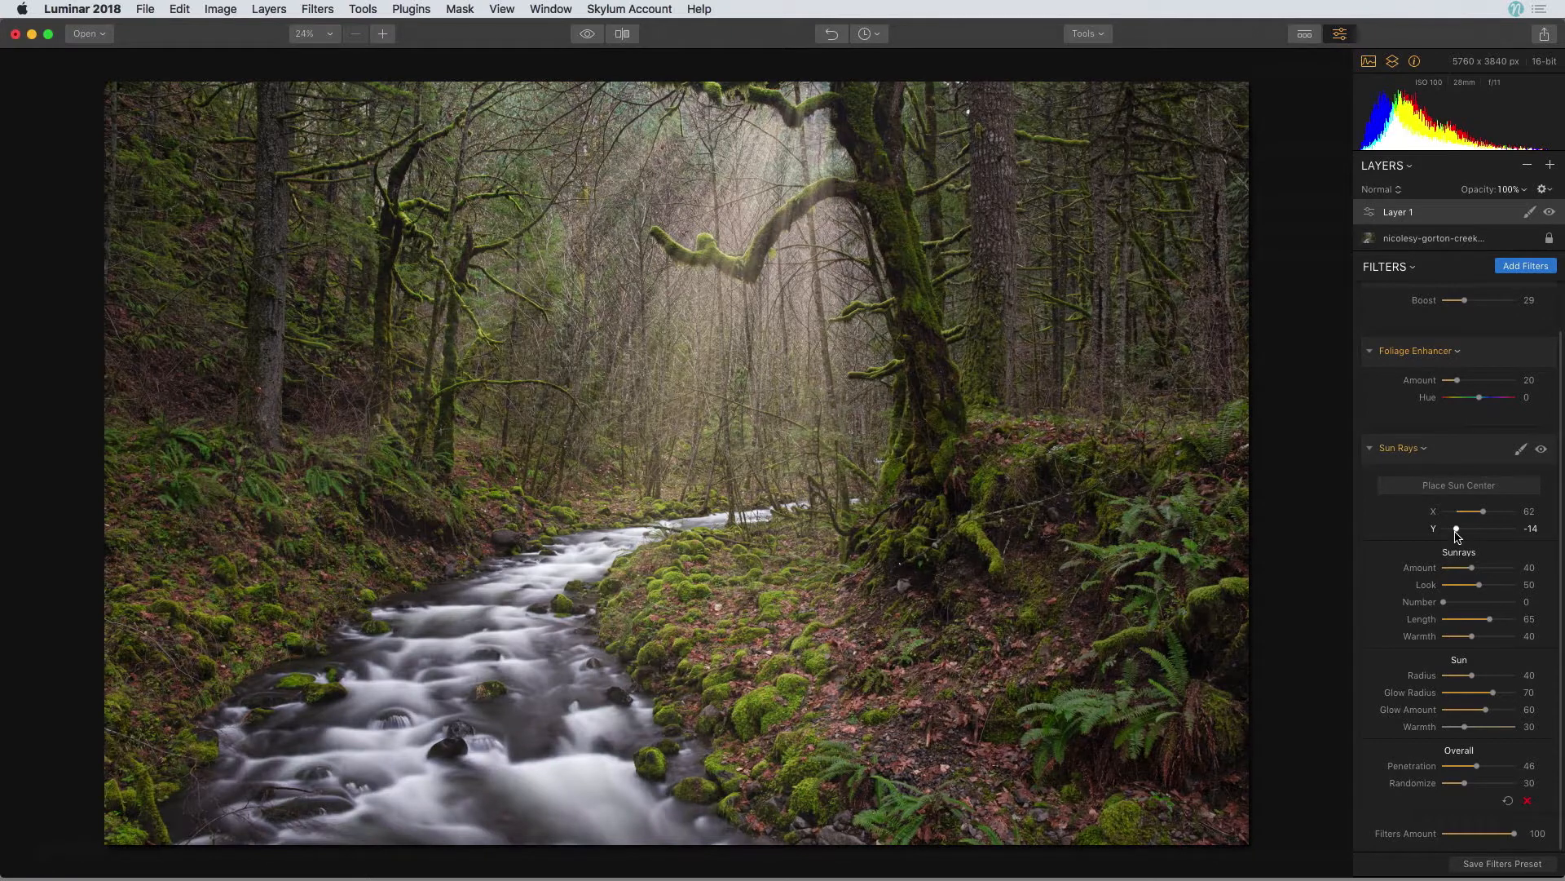
left_click(1371, 451)
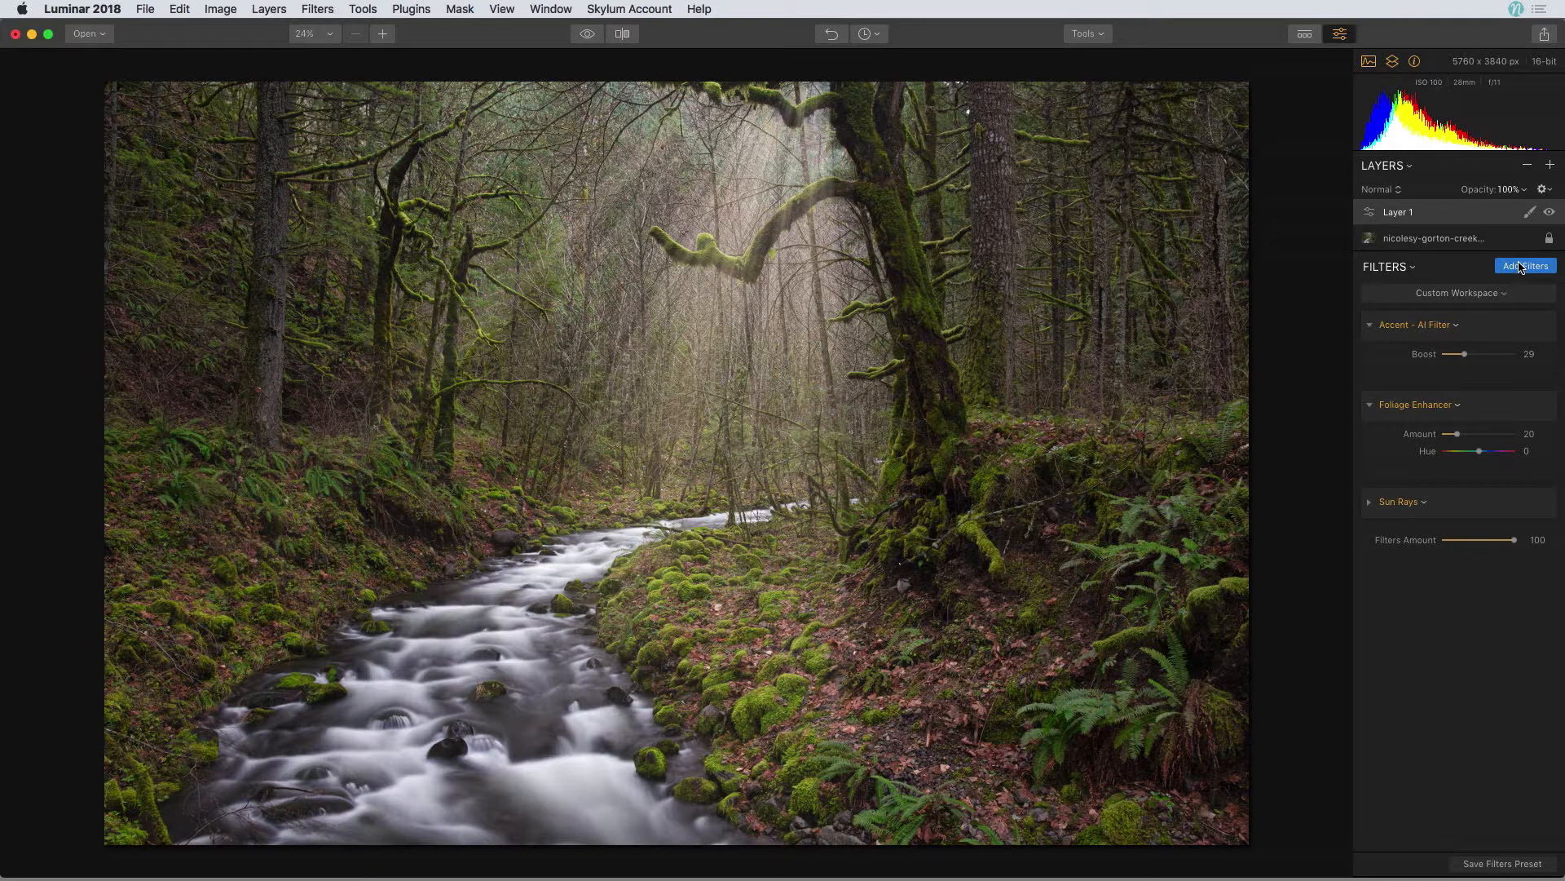
- Add the Orton Effect filter with Amount 17 and Softness 45, and compare the photo with and without it
left_click(1521, 266)
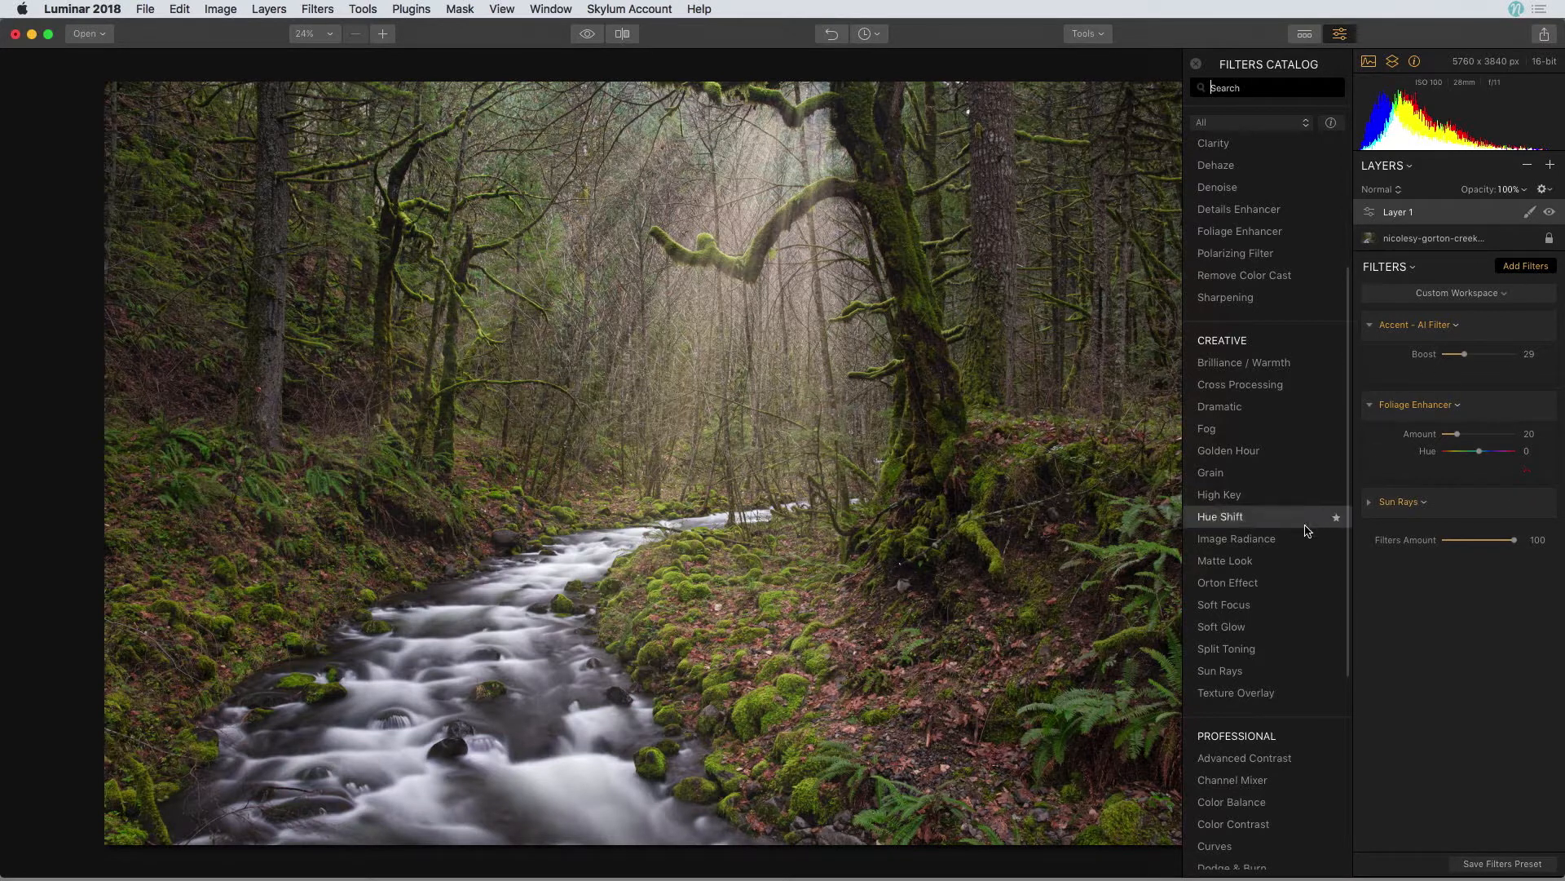
left_click(1269, 584)
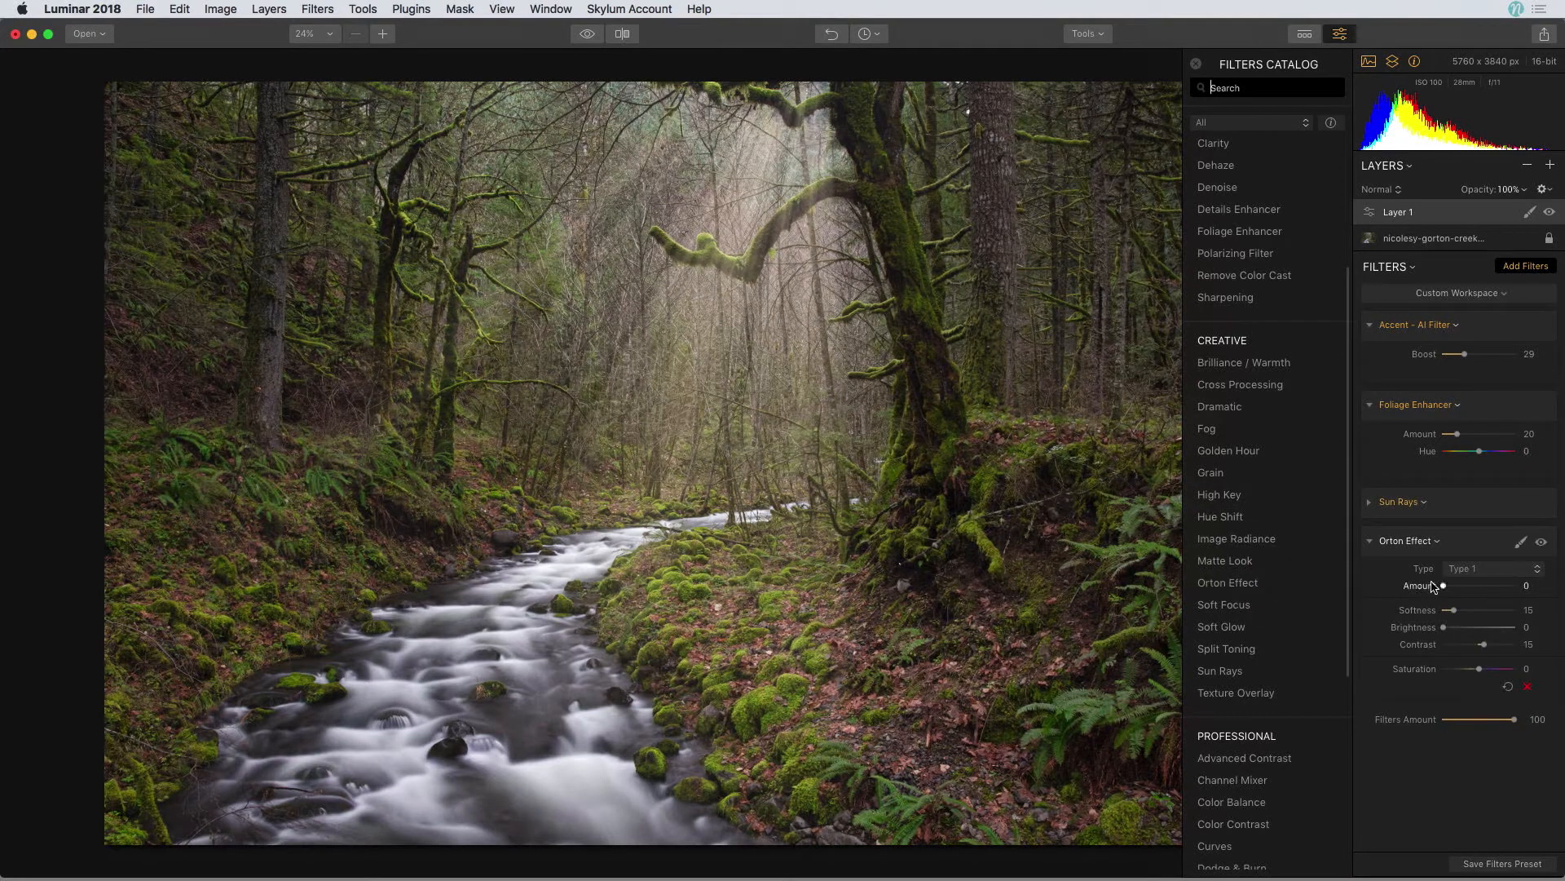
left_click_drag(1444, 586, 1457, 590)
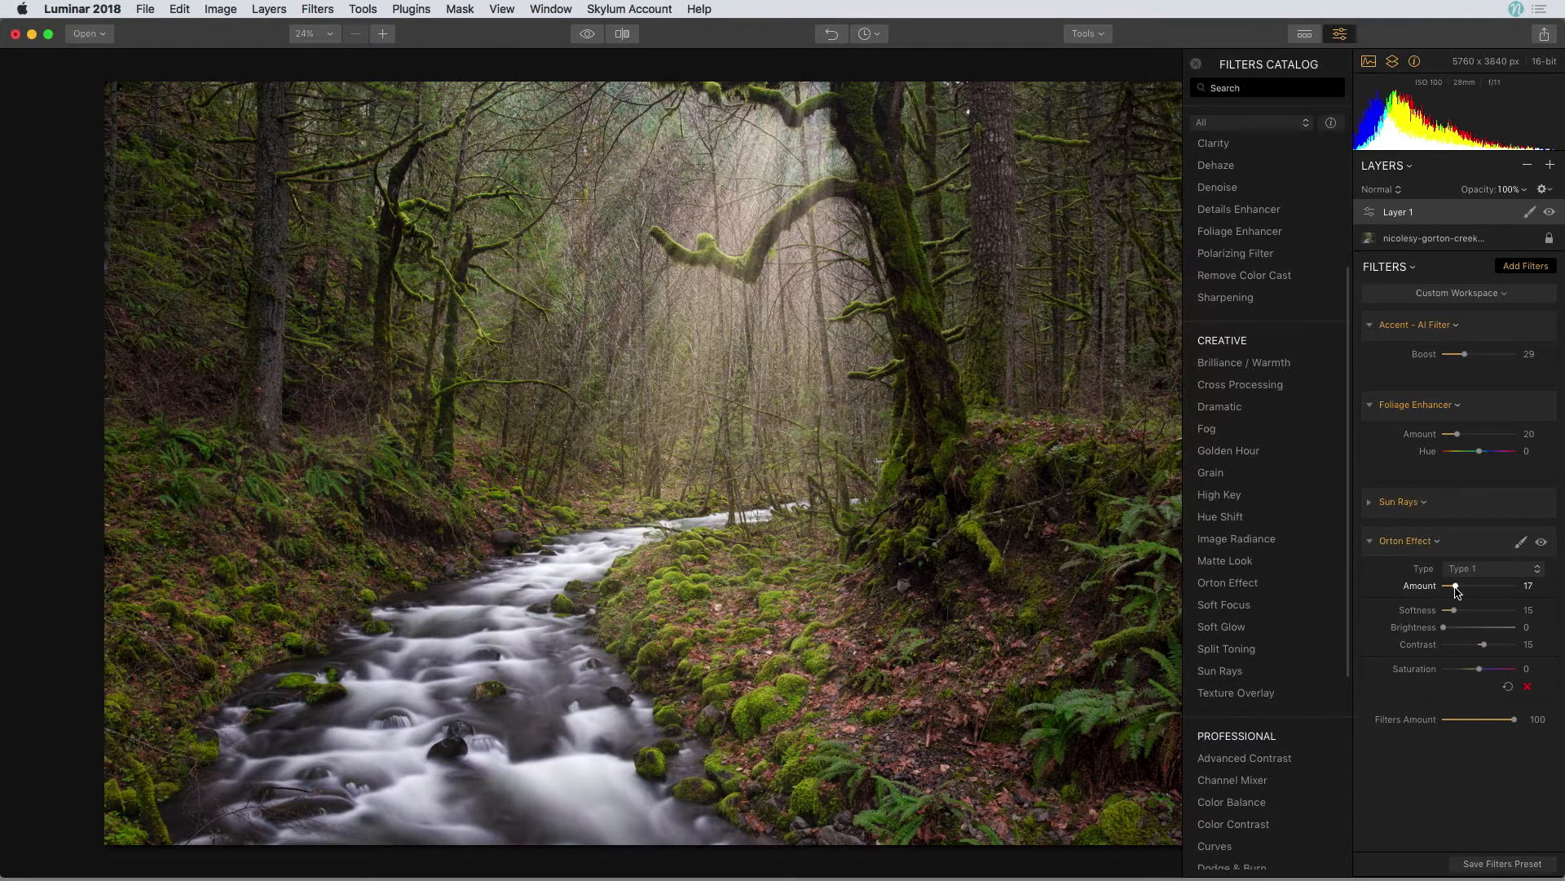
left_click_drag(1457, 614, 1478, 616)
left_click(1541, 543)
left_click(1541, 543)
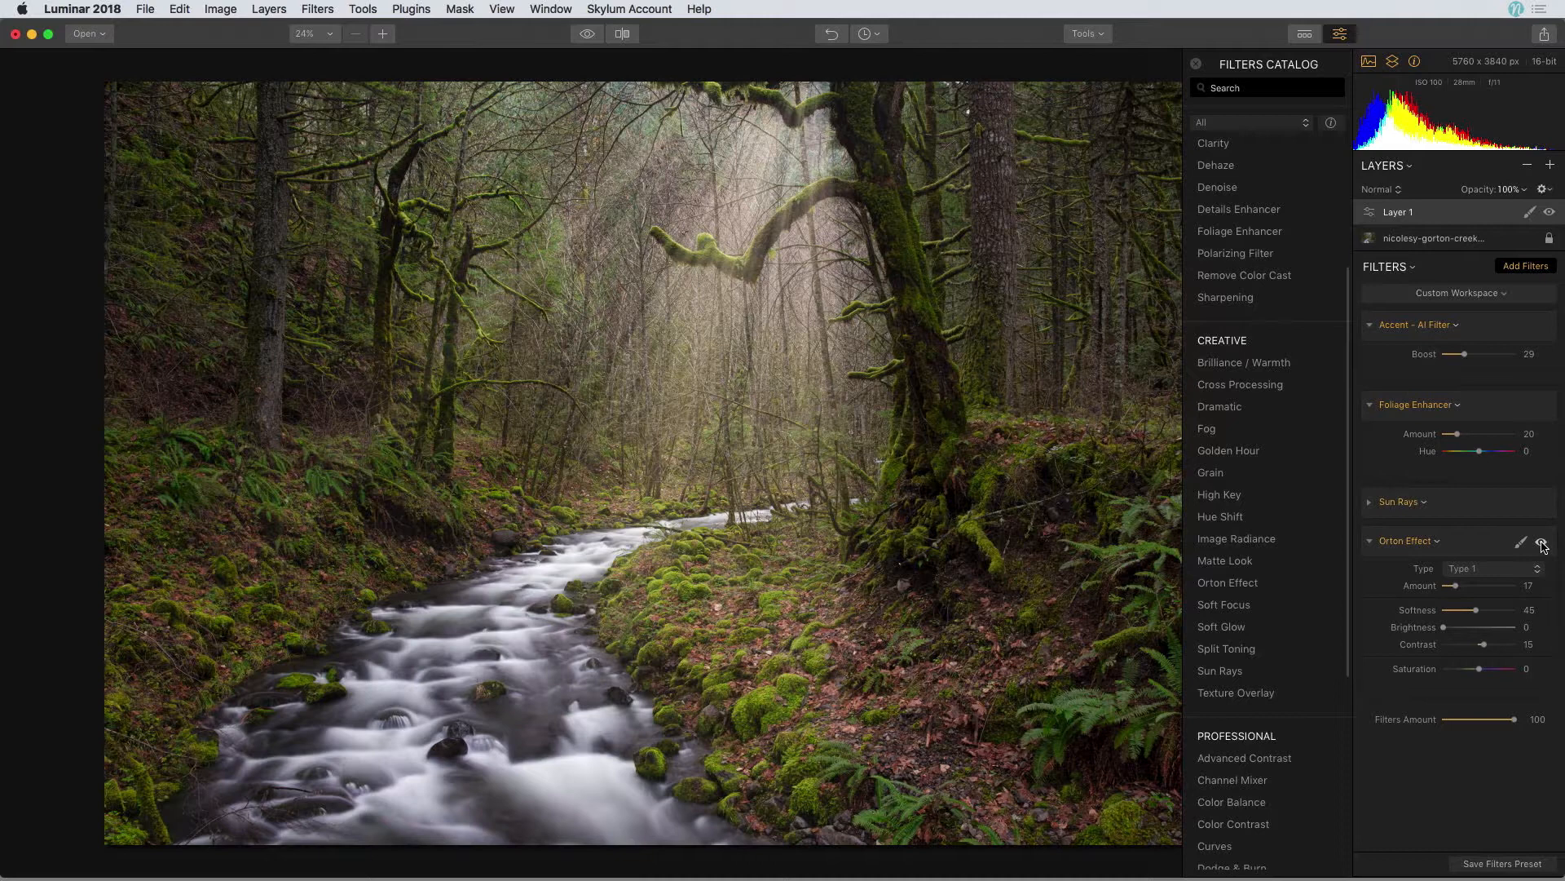
- Add the Image Radiance filter and set its Amount to 21
left_click(1275, 540)
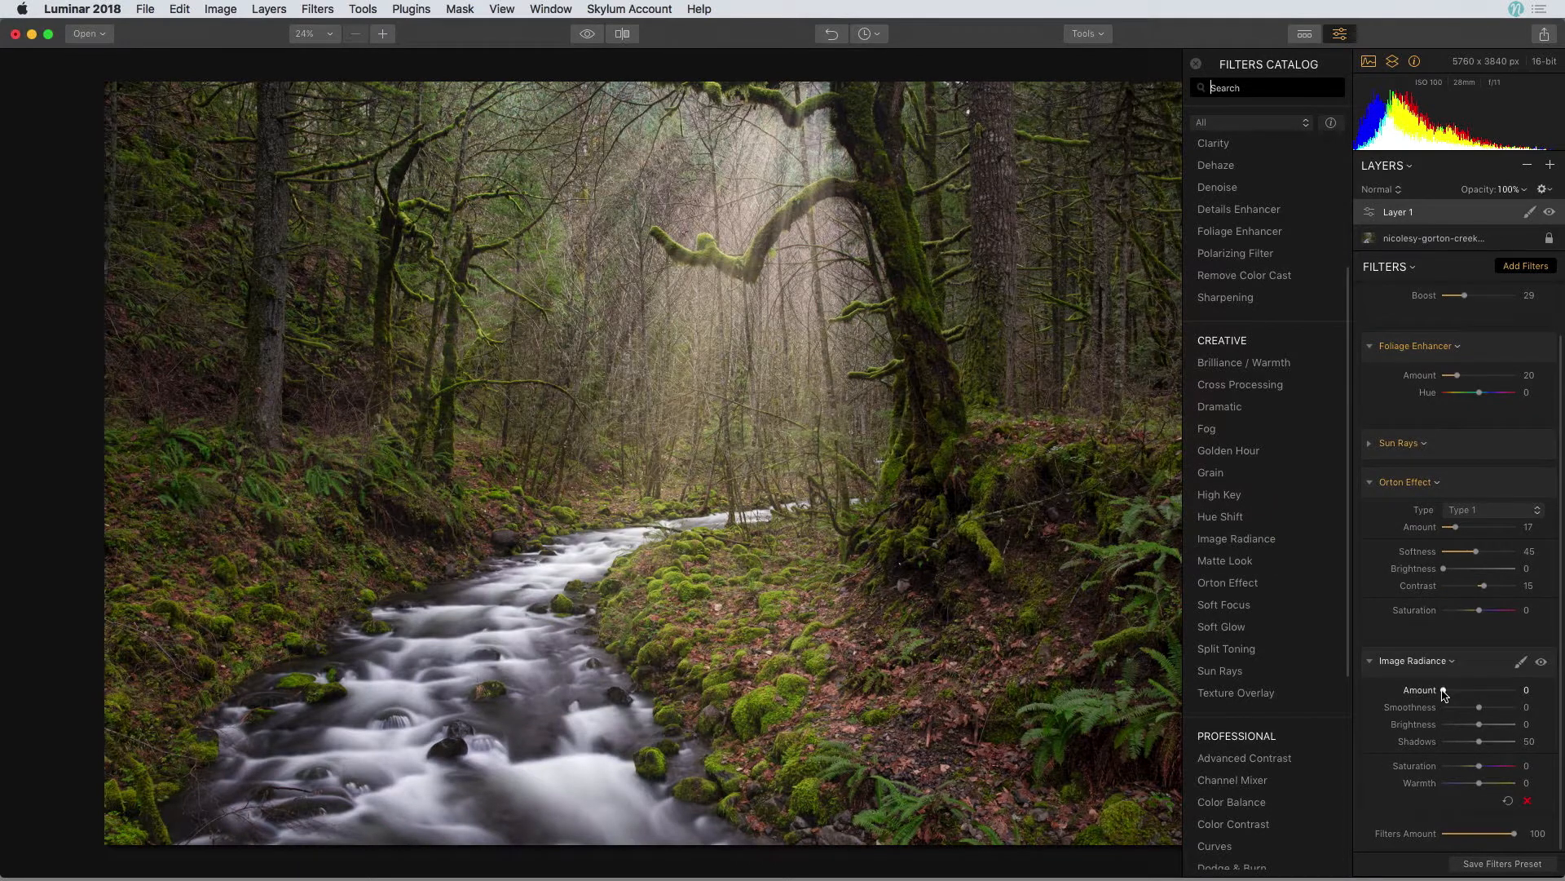
left_click_drag(1444, 693, 1460, 696)
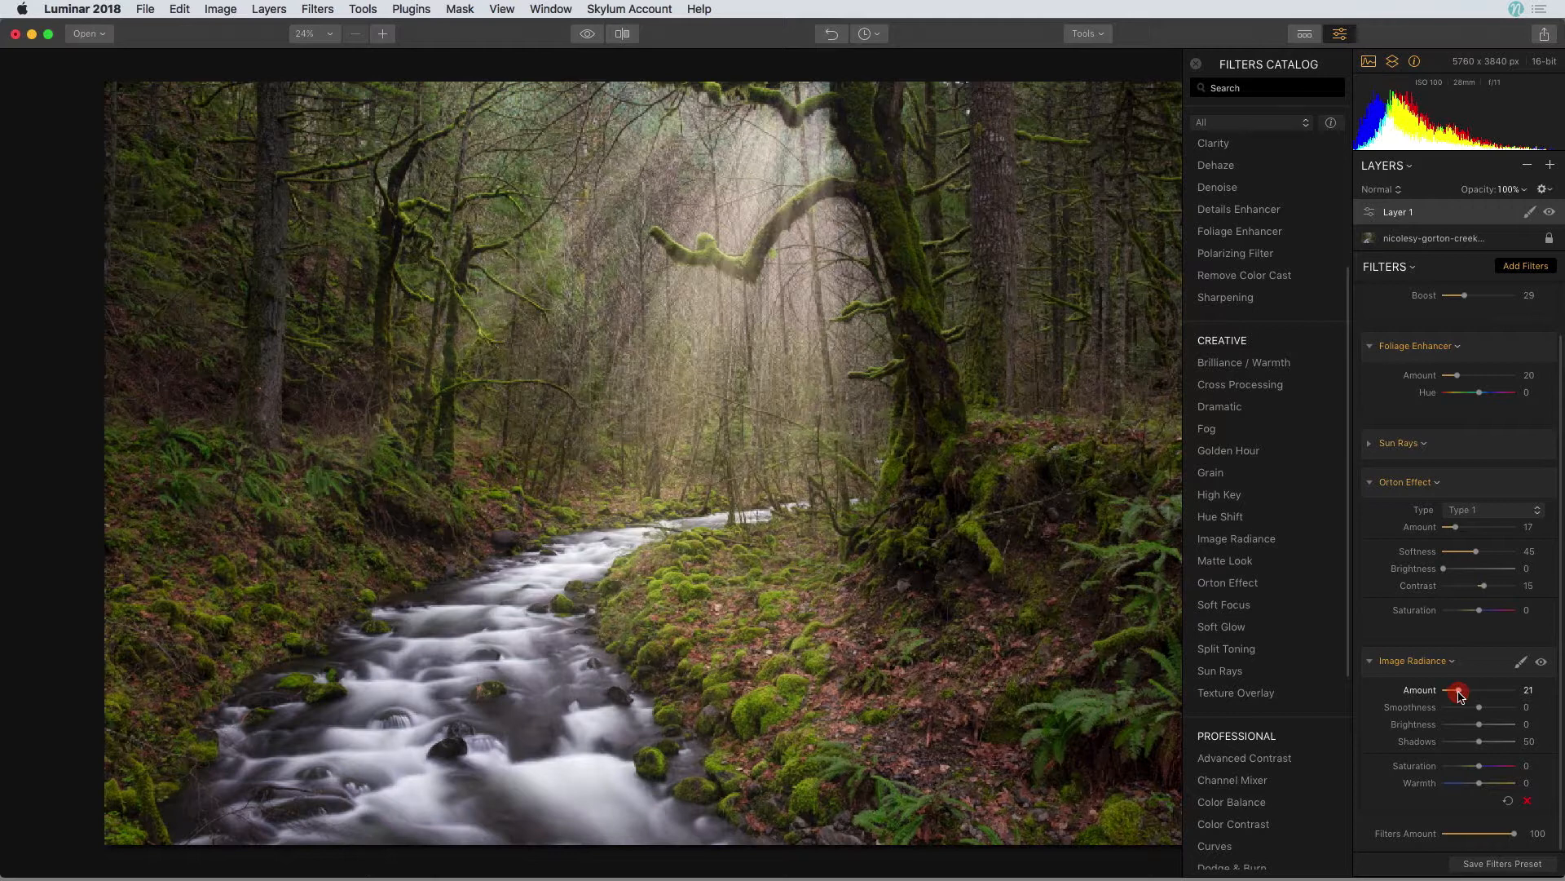